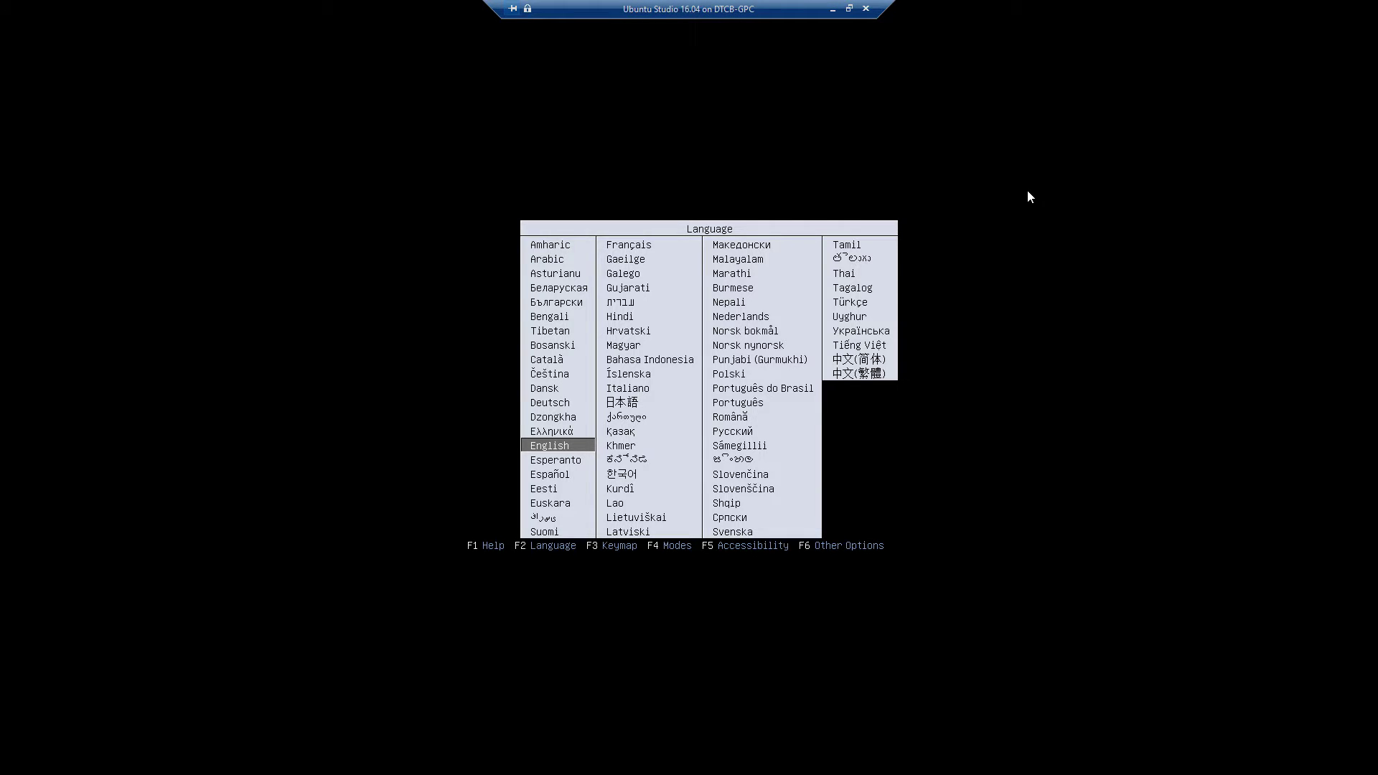
Step: Keep English as the boot language in the Language panel
key("Down")
key("Up")
key("Up")
key("Down")
key("Return")
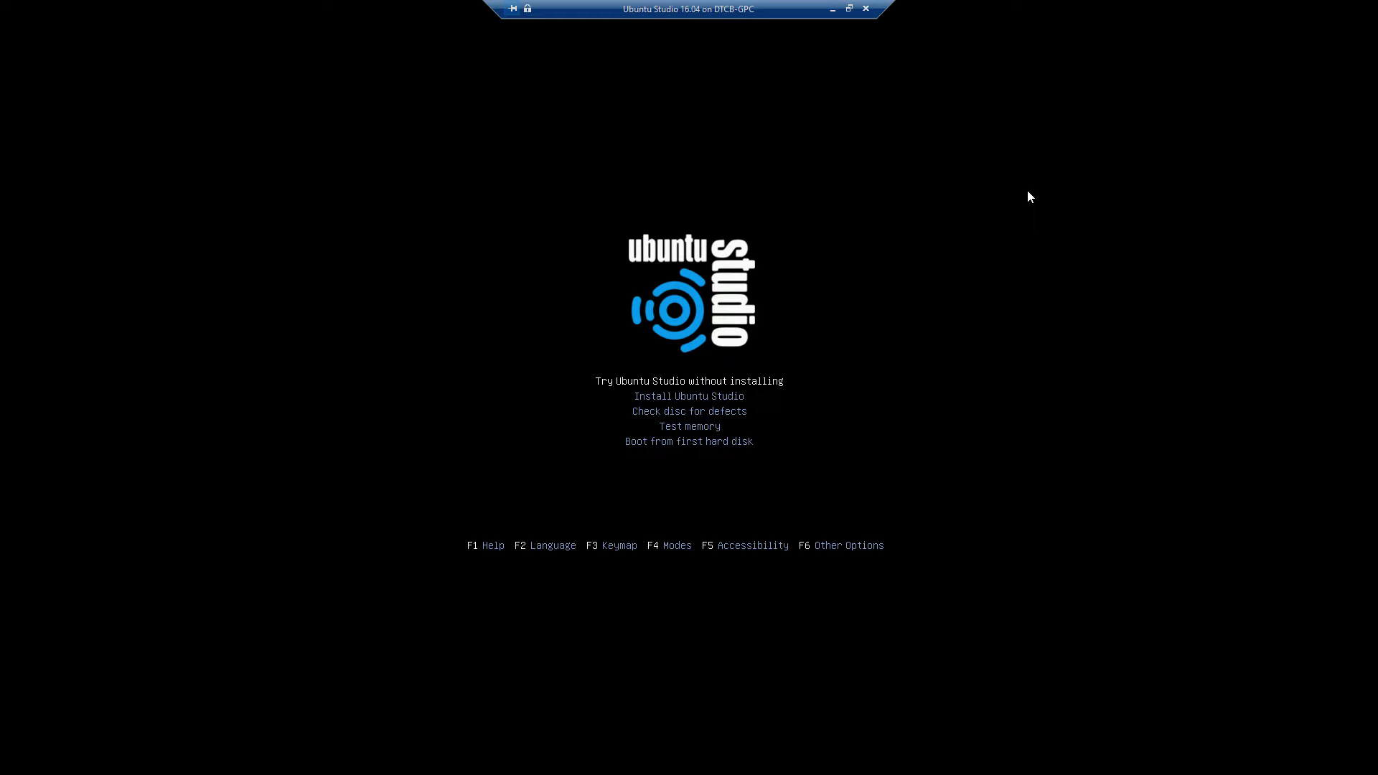
Step: Move through the boot menu options to line up Install Ubuntu Studio
key("Down")
key("Down")
key("Up")
key("Up")
key("Down")
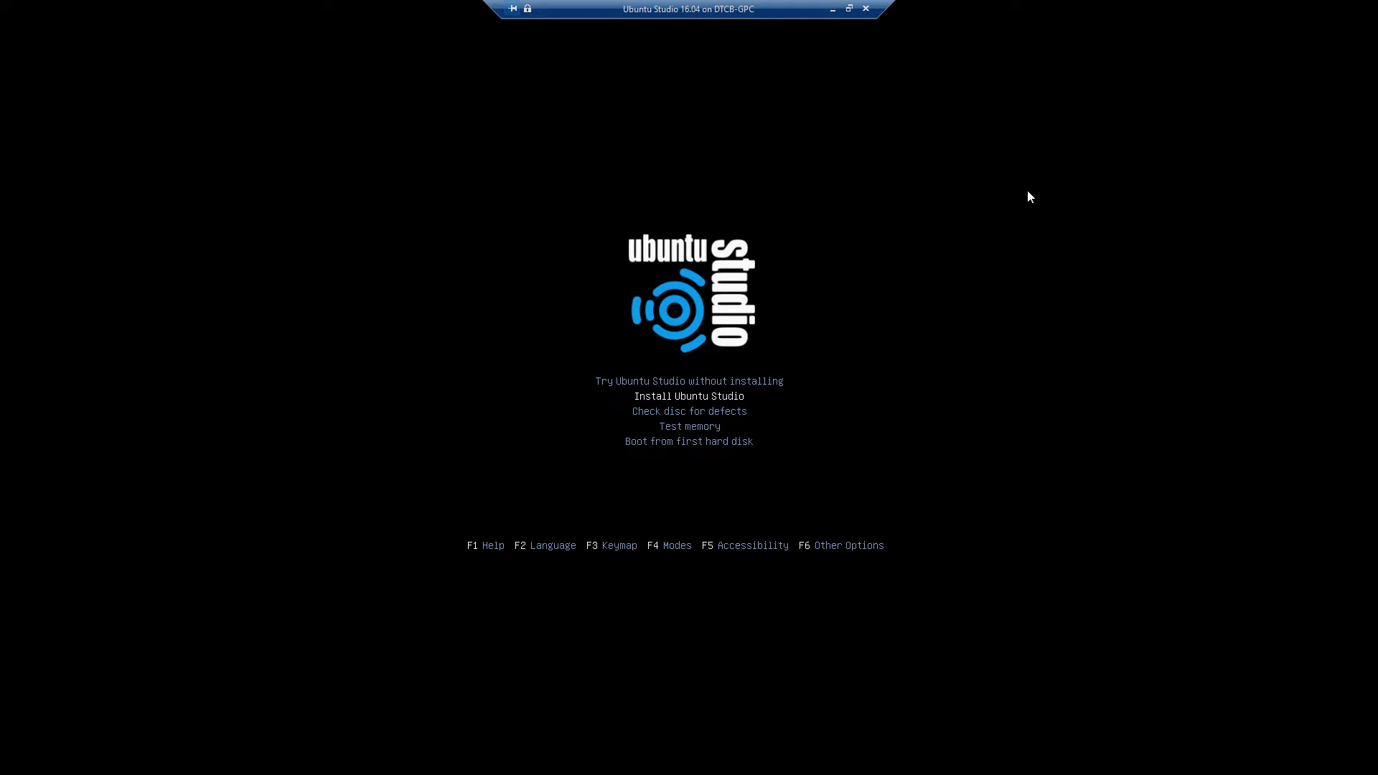
key("Down")
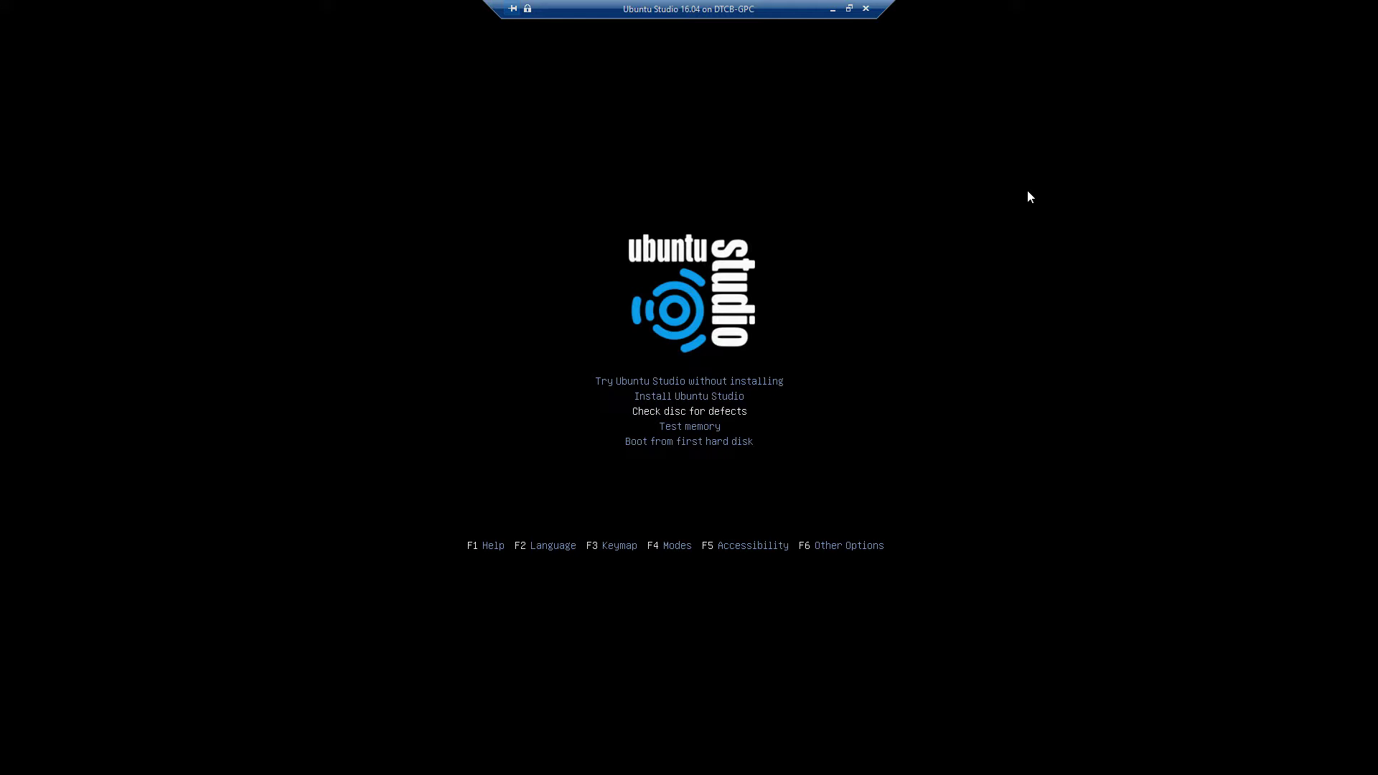
key("Down")
key("Down")
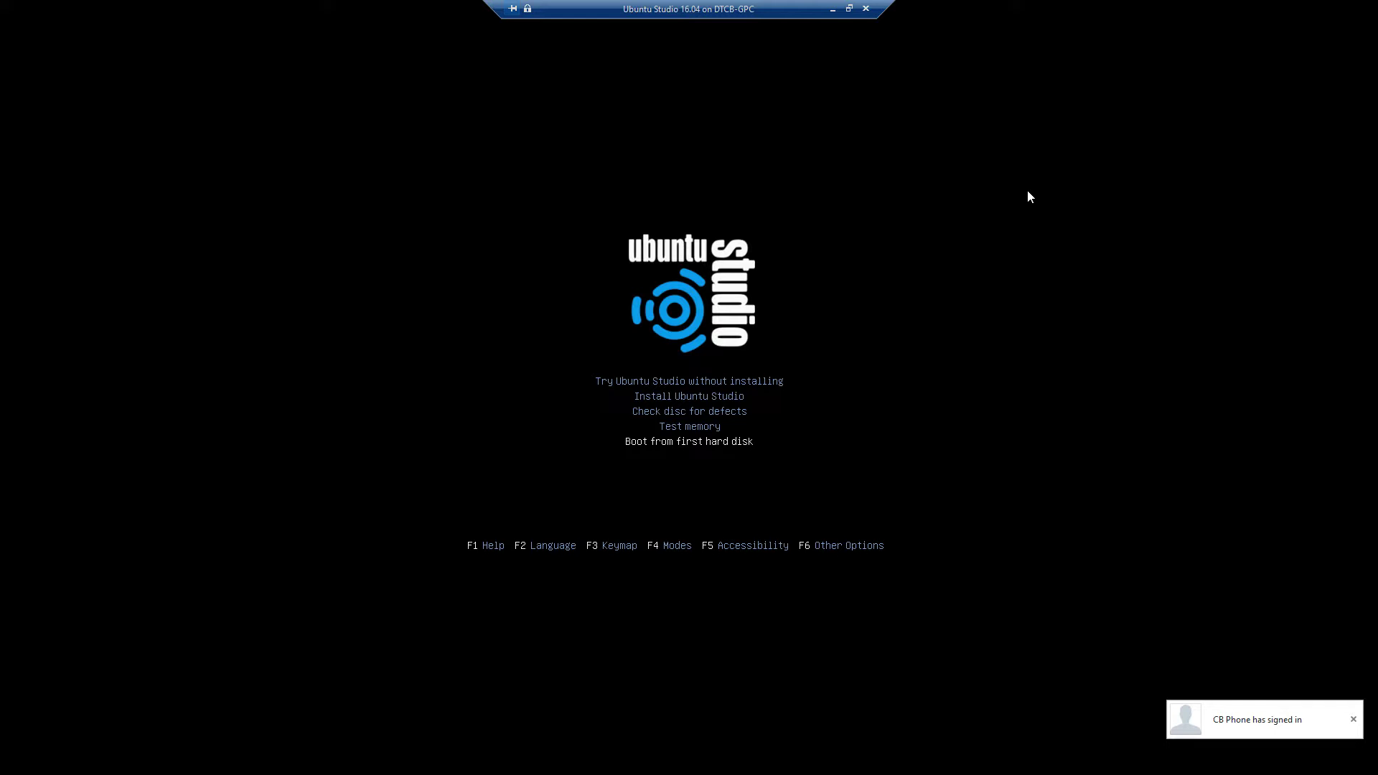
key("Up")
key("Up")
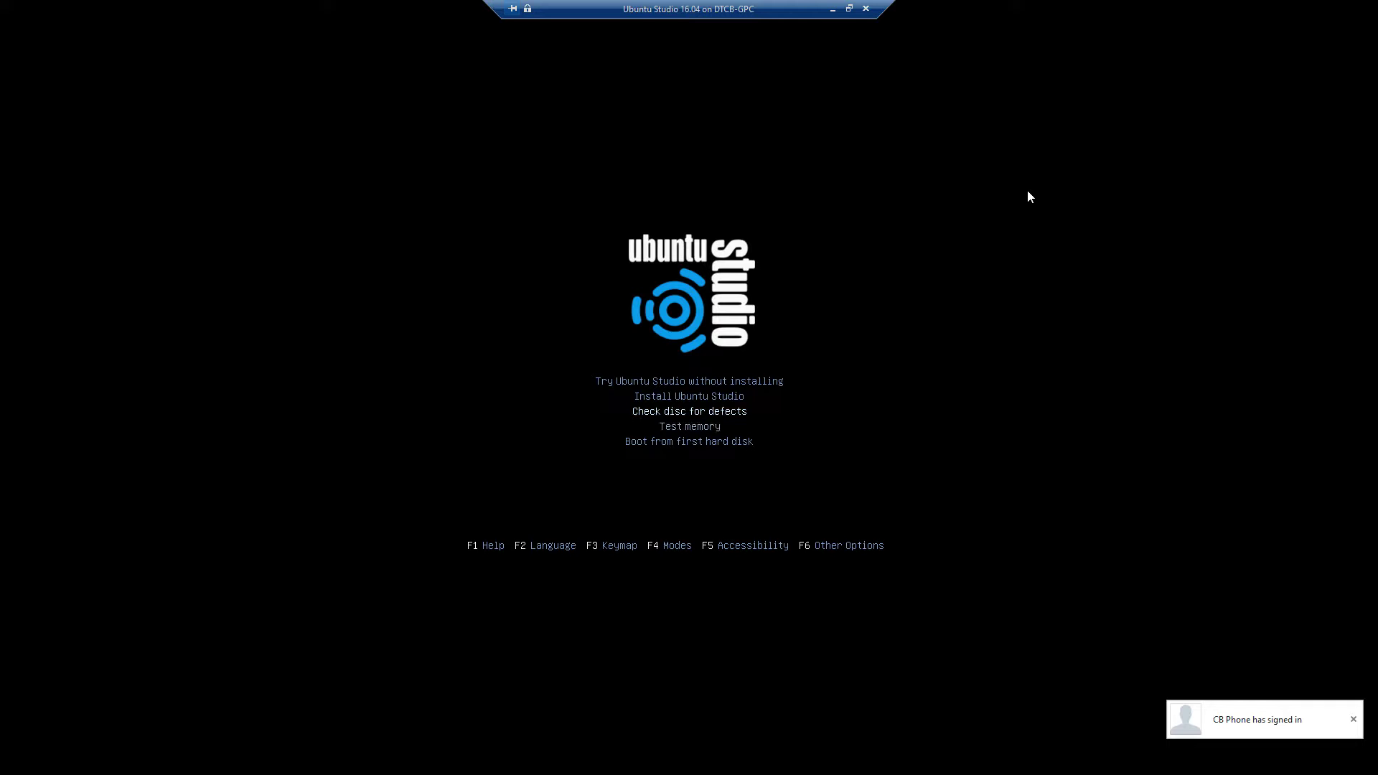
key("Up")
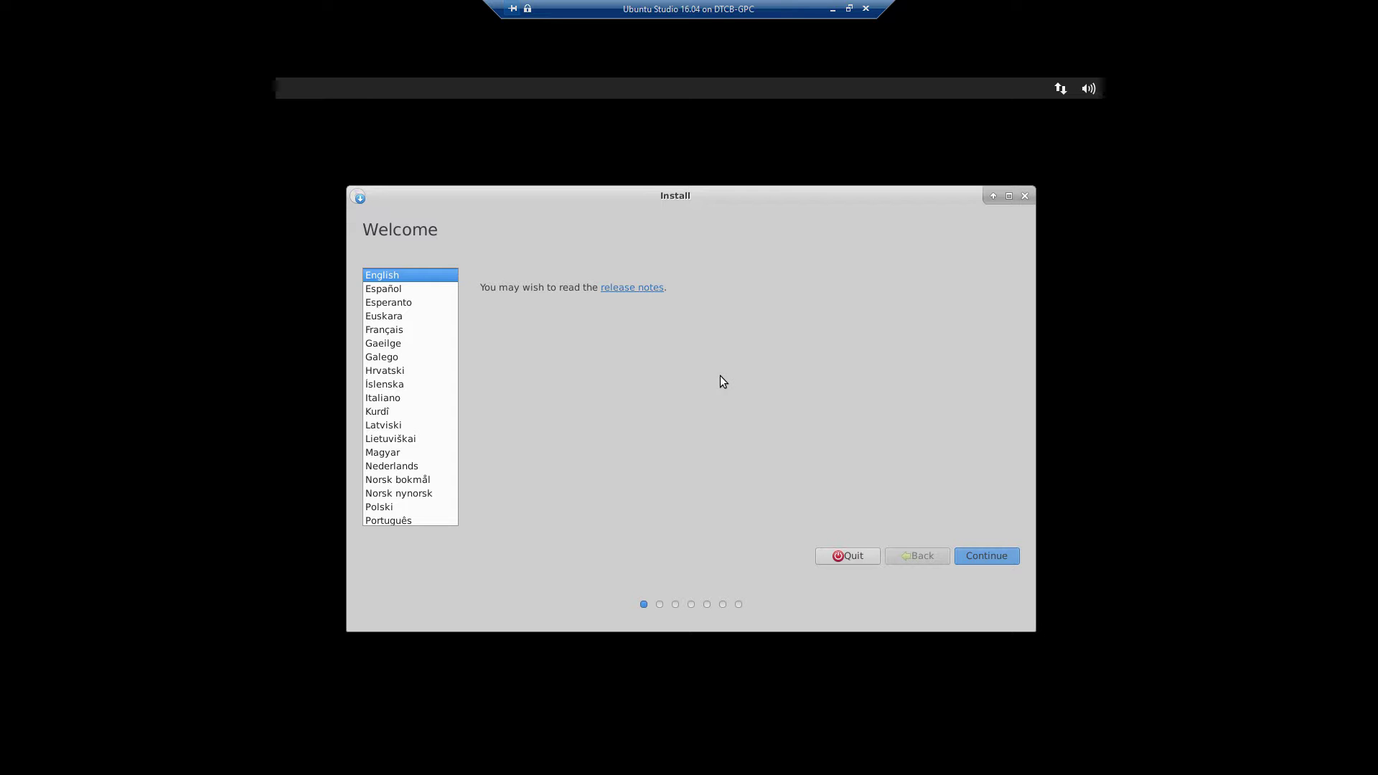
Step: Pass the Welcome page and enable 'Download updates while installing' and 'Install third-party software'
left_click(990, 555)
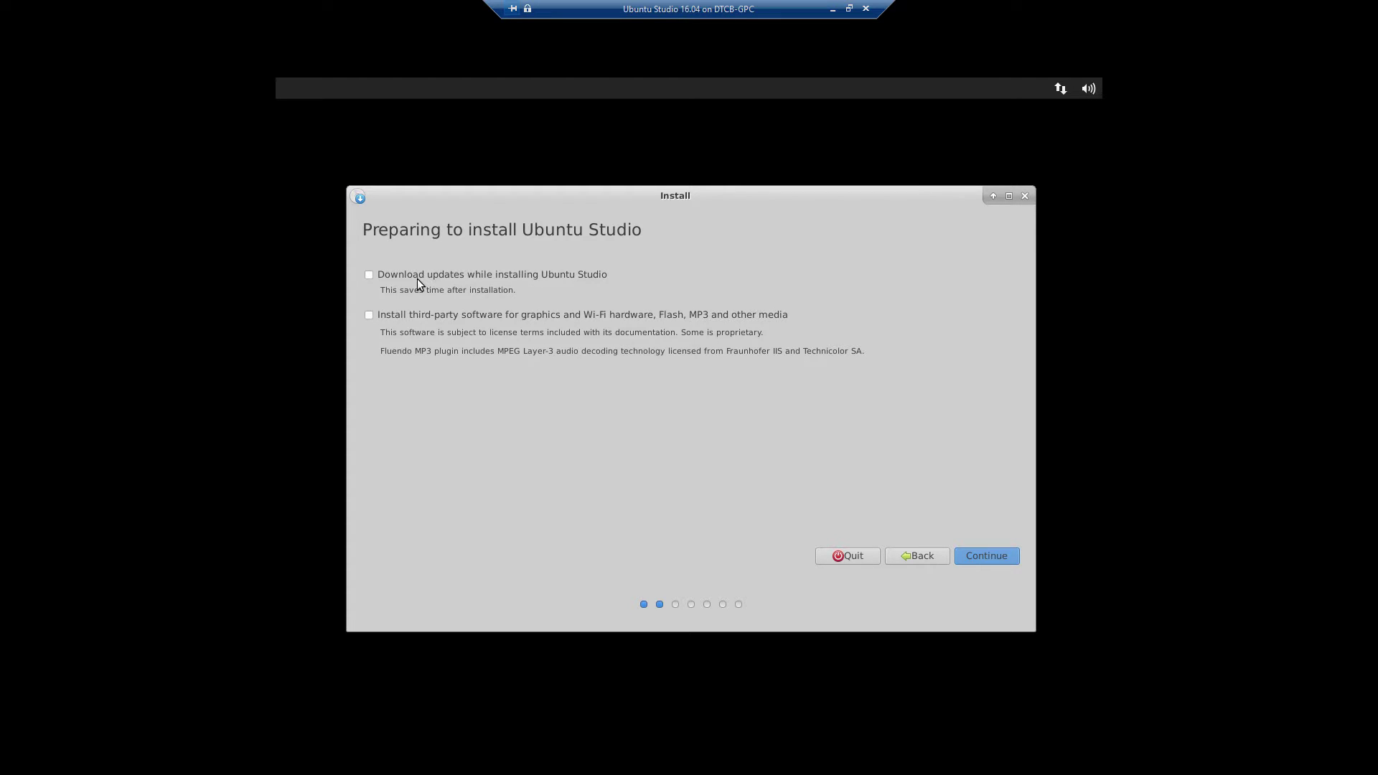
left_click(370, 280)
left_click(369, 316)
left_click(985, 557)
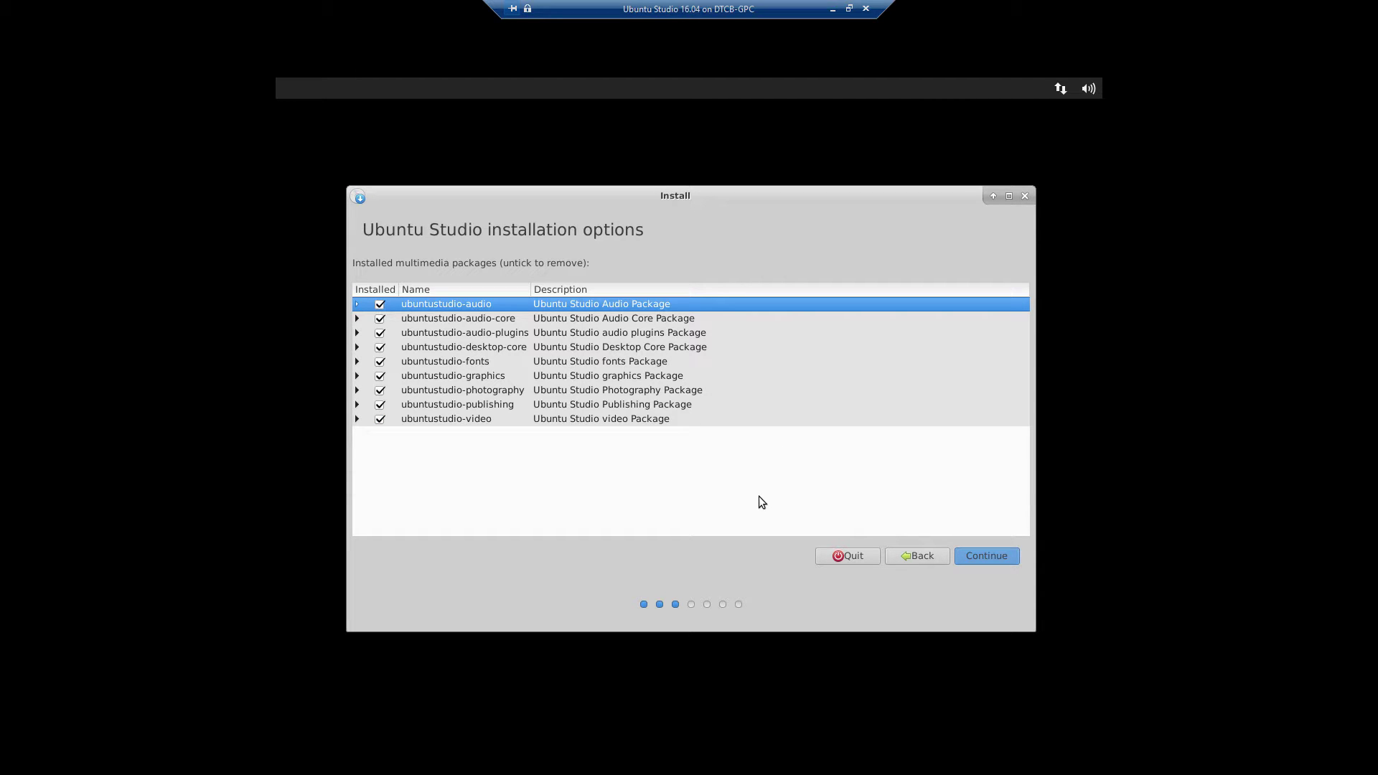
left_click(357, 419)
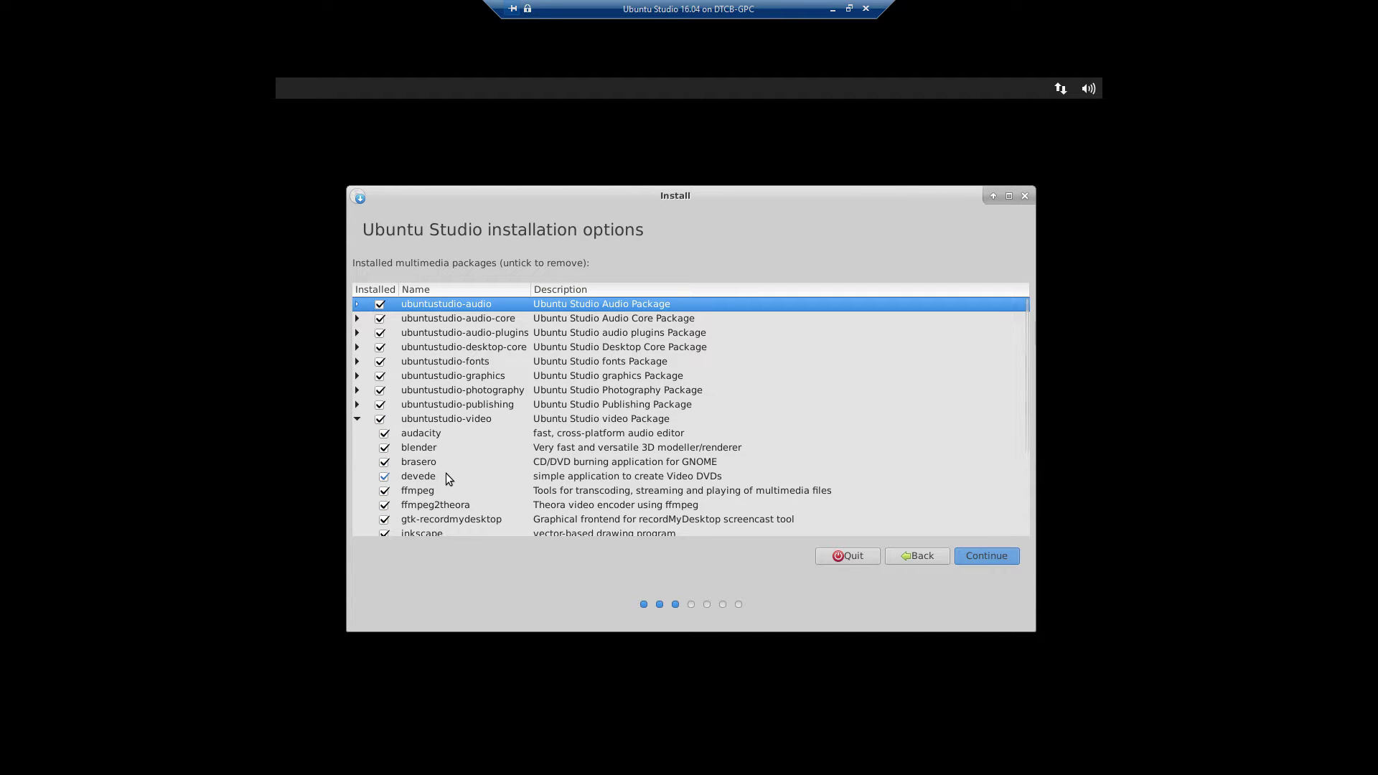
scroll(446, 474, "down", 2)
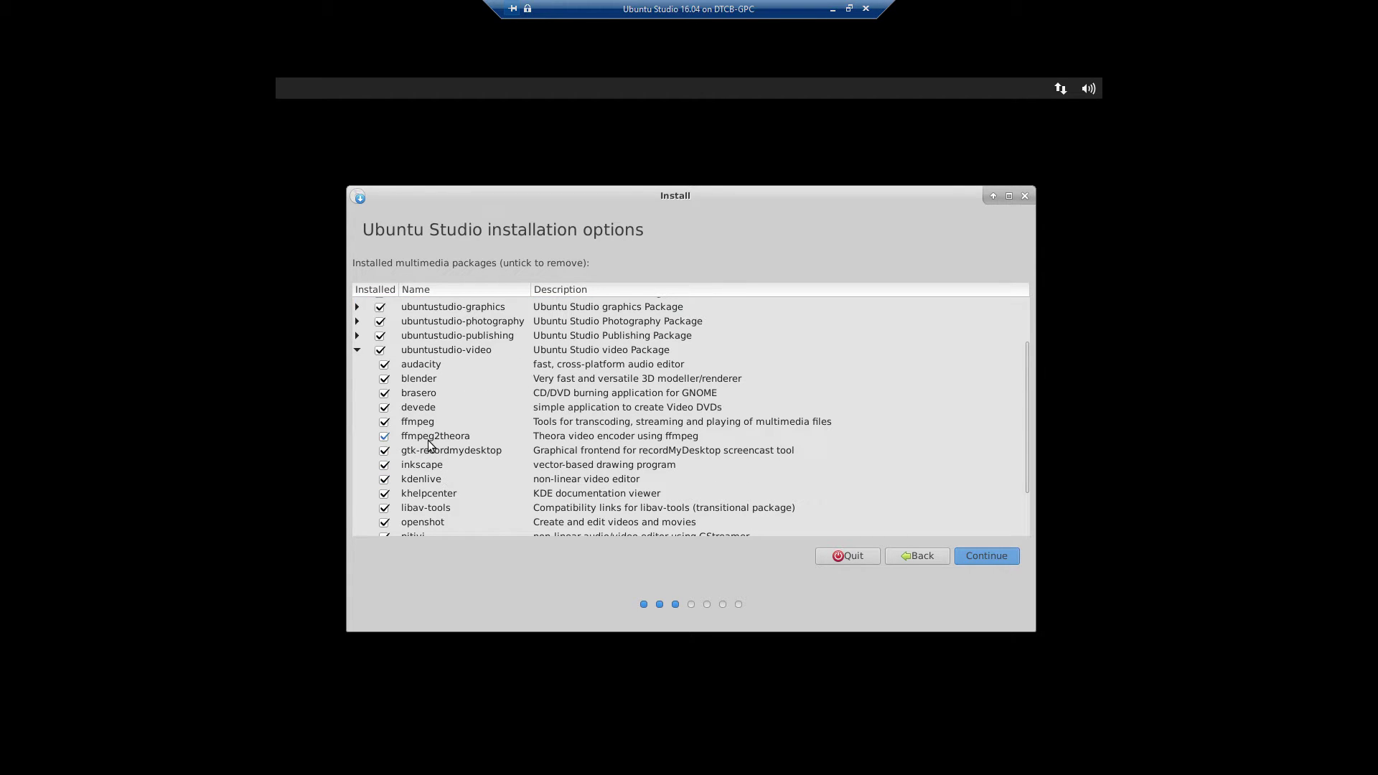
scroll(506, 424, "down", 1)
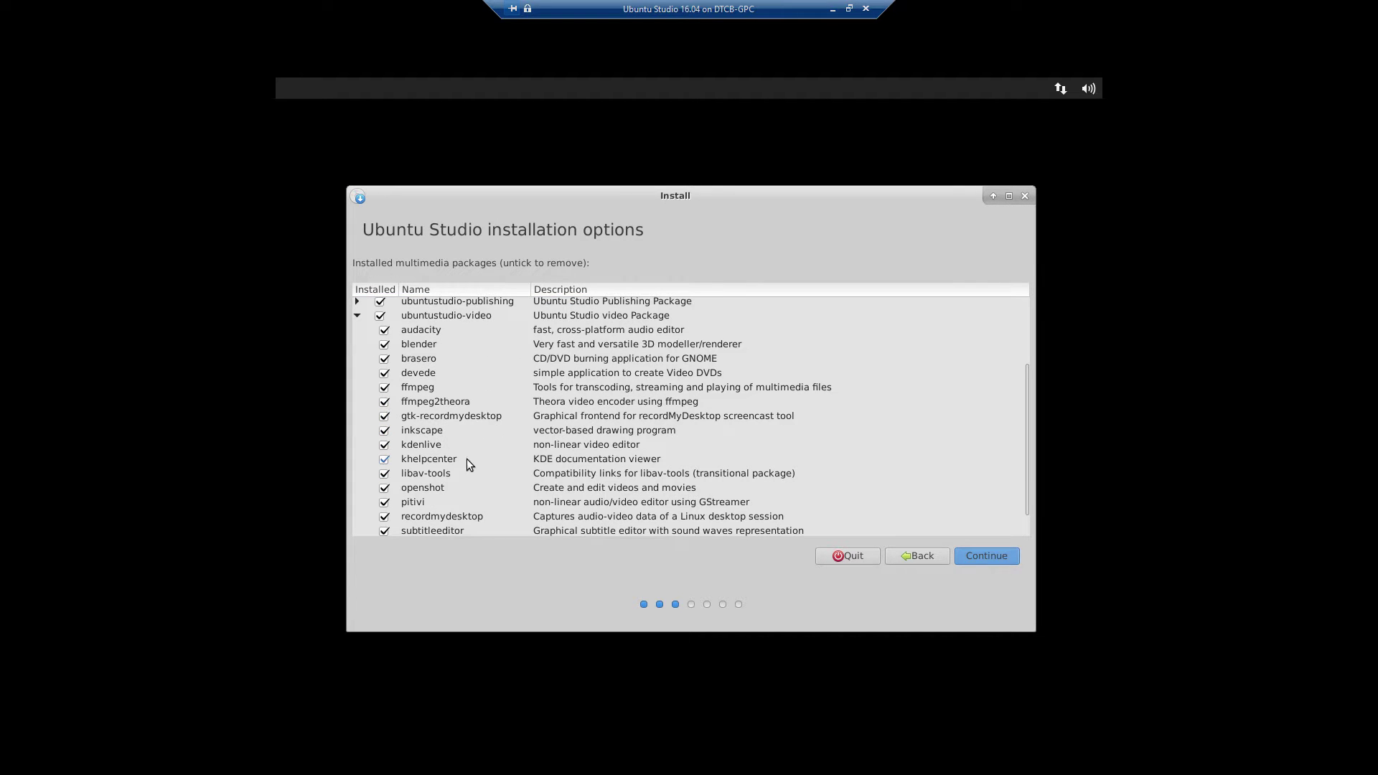
scroll(610, 501, "down", 1)
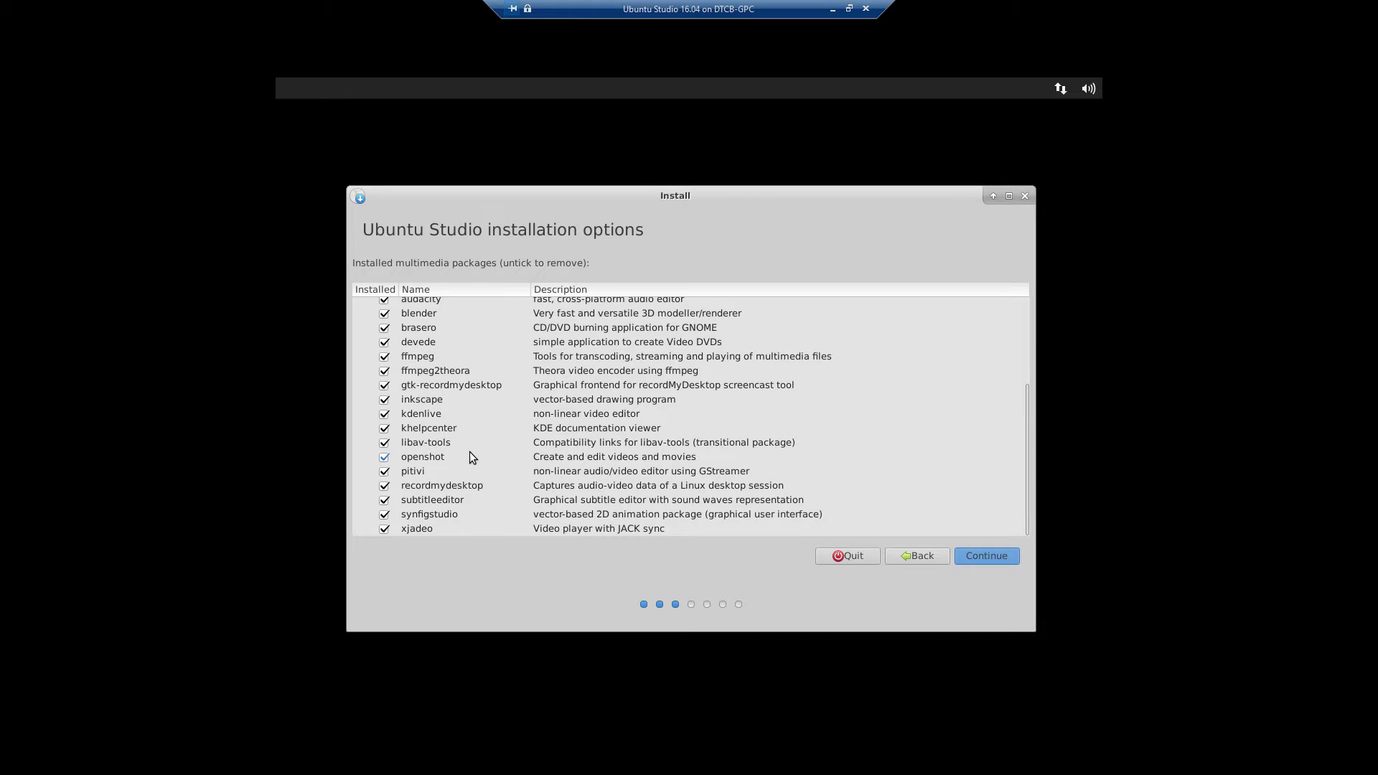
scroll(467, 450, "up", 1)
scroll(384, 355, "up", 1)
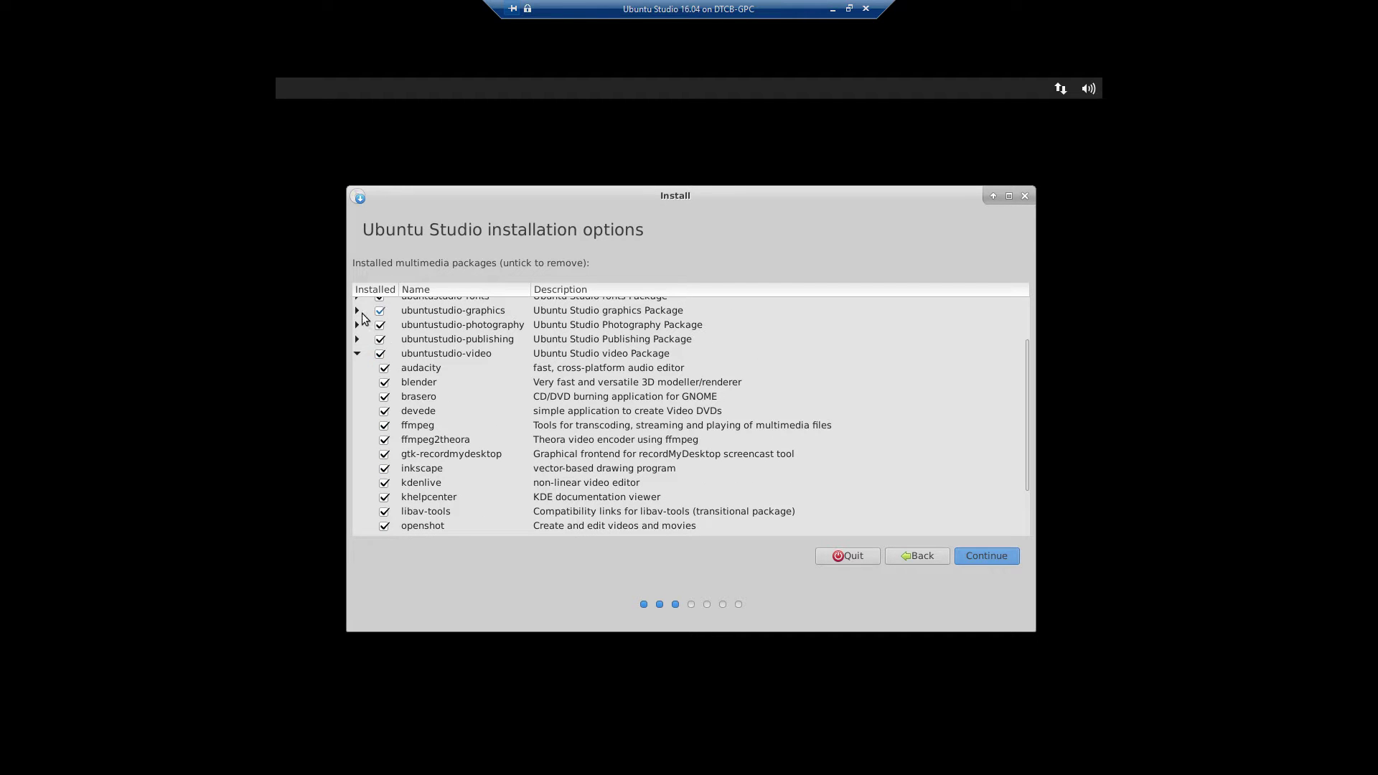
left_click(358, 355)
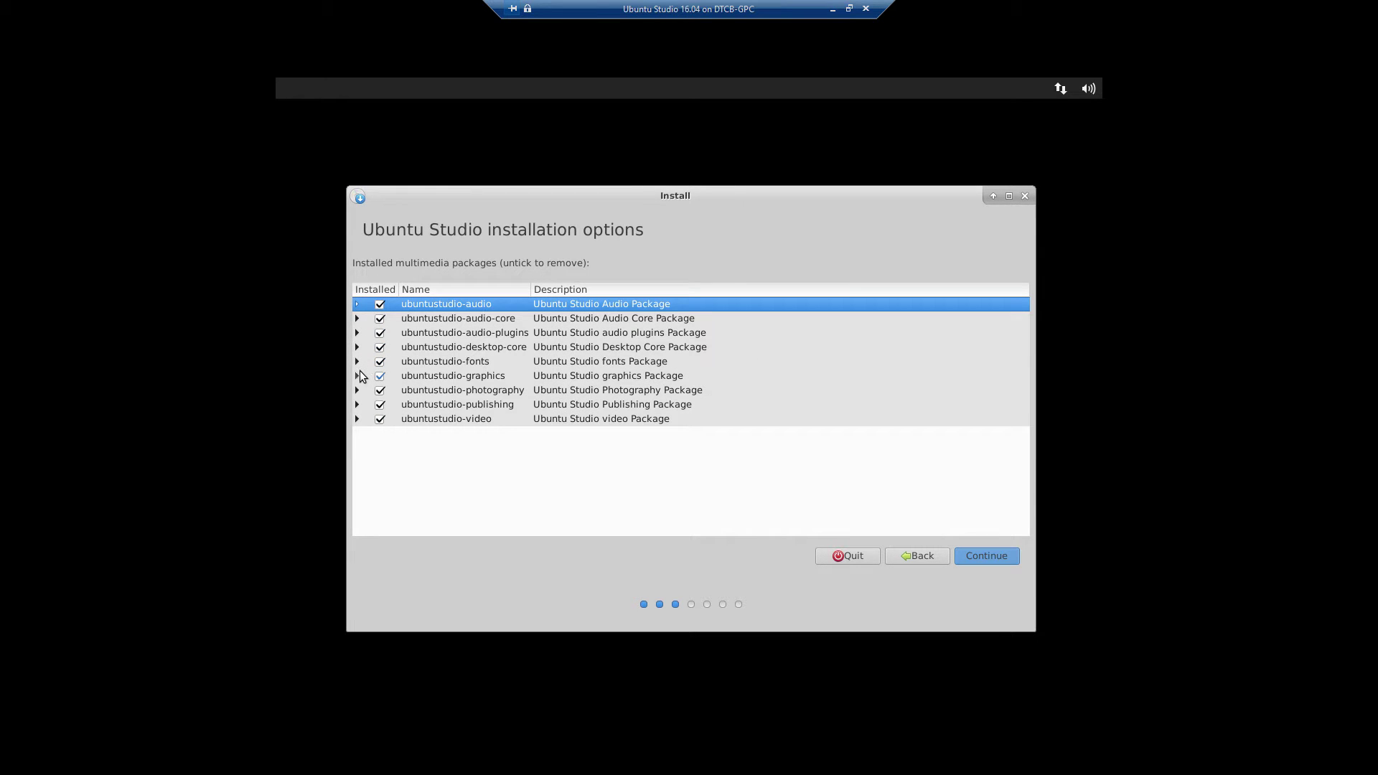
left_click(357, 404)
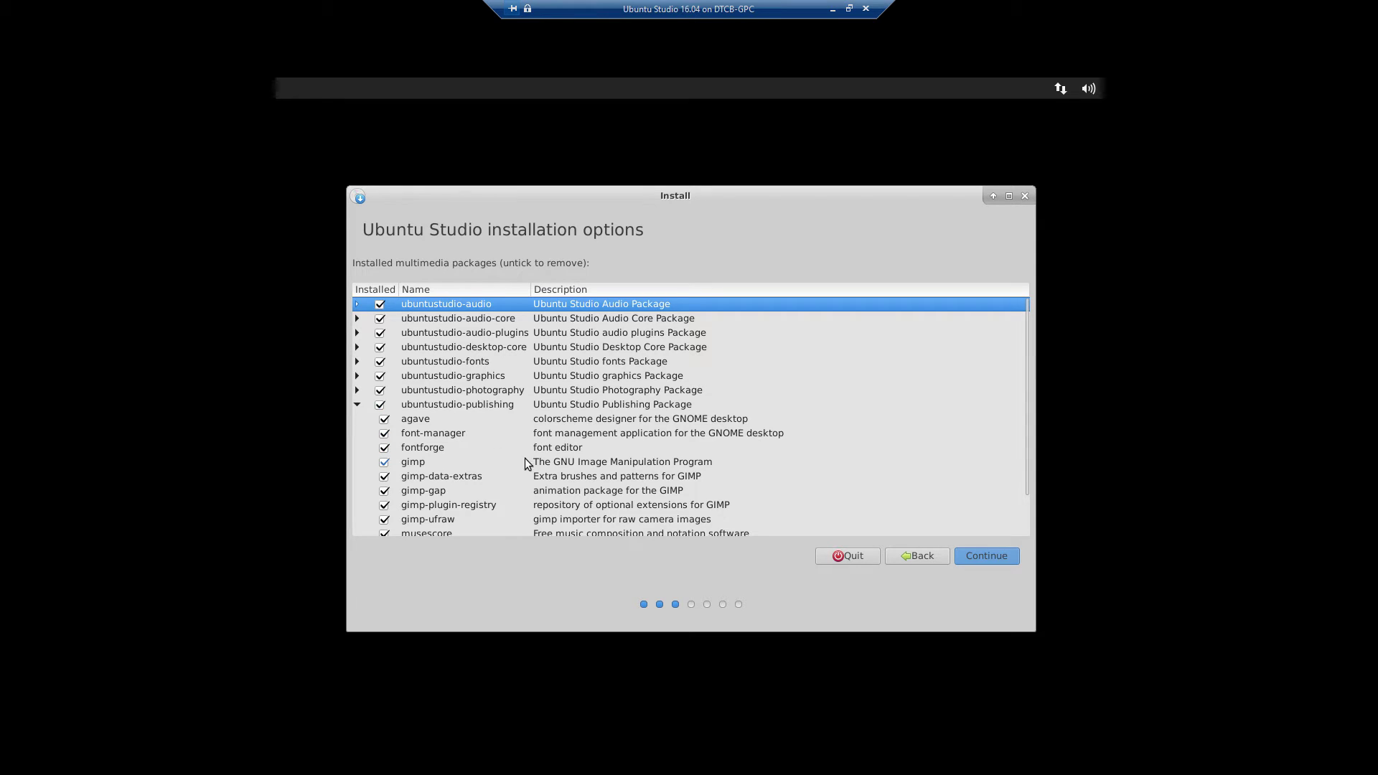
scroll(524, 462, "down", 1)
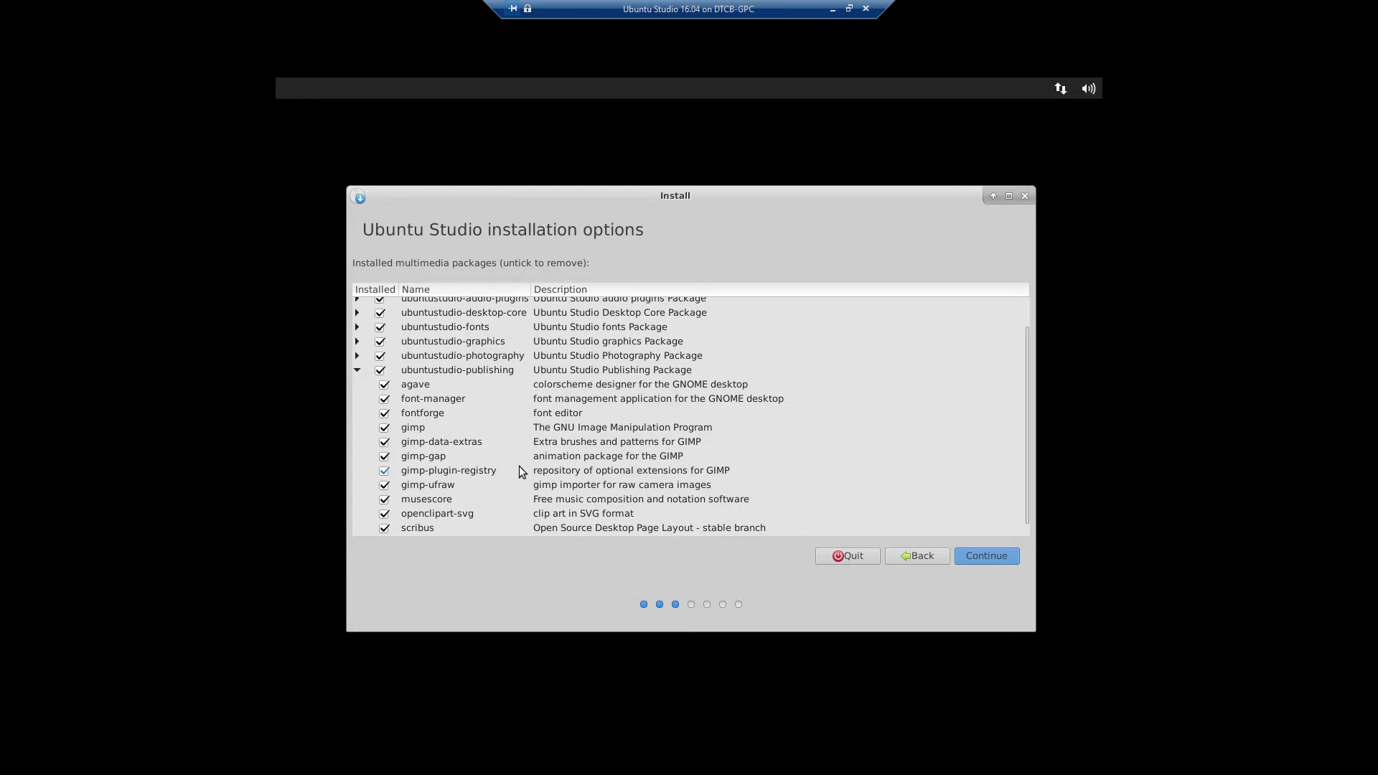
scroll(519, 466, "down", 1)
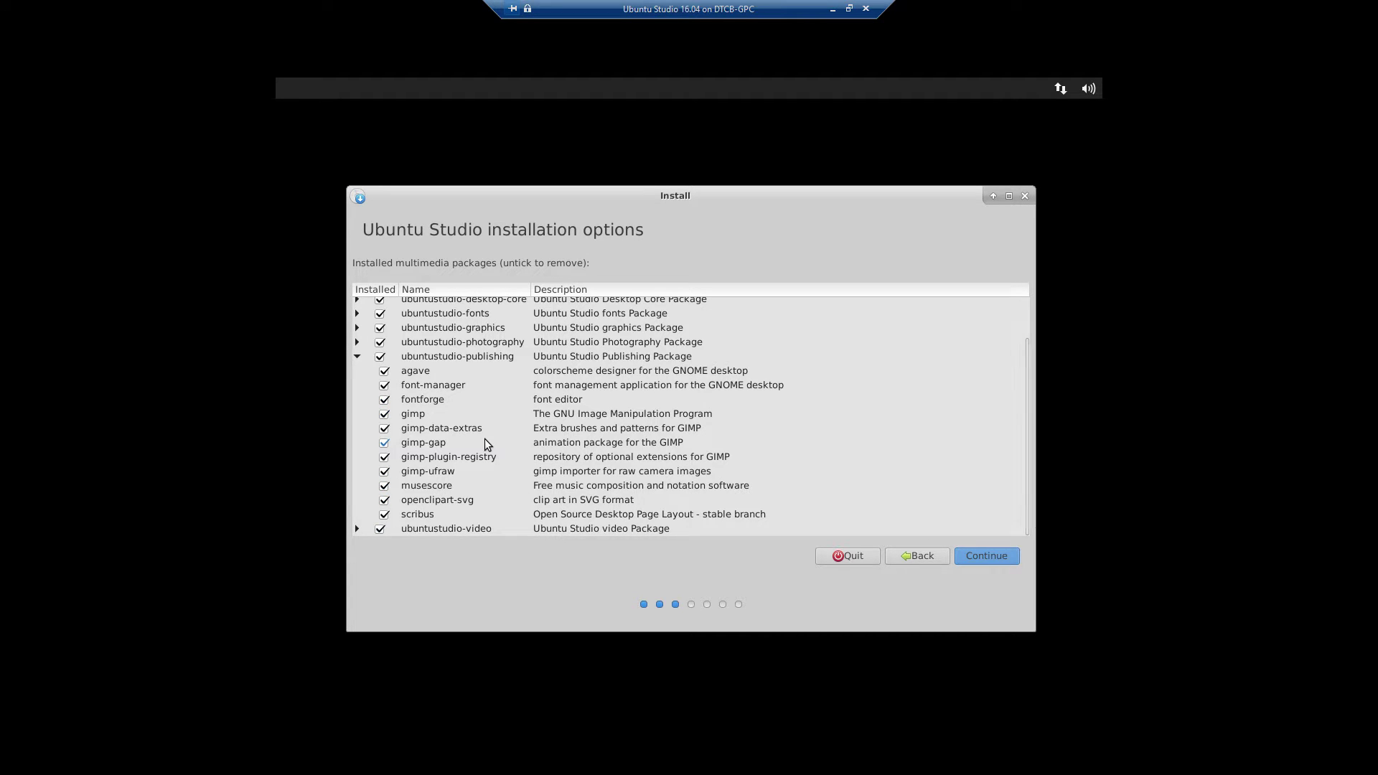
scroll(484, 442, "up", 2)
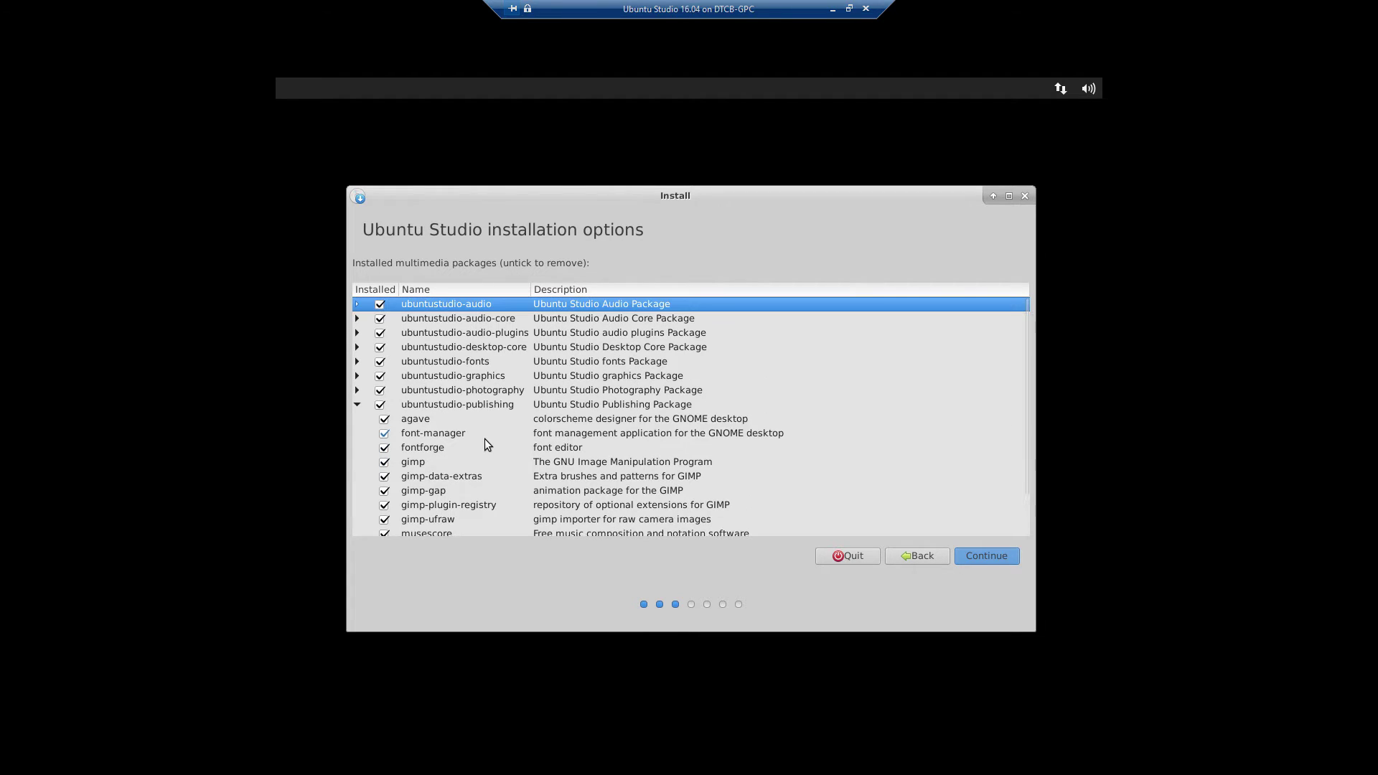
left_click(359, 405)
left_click(356, 391)
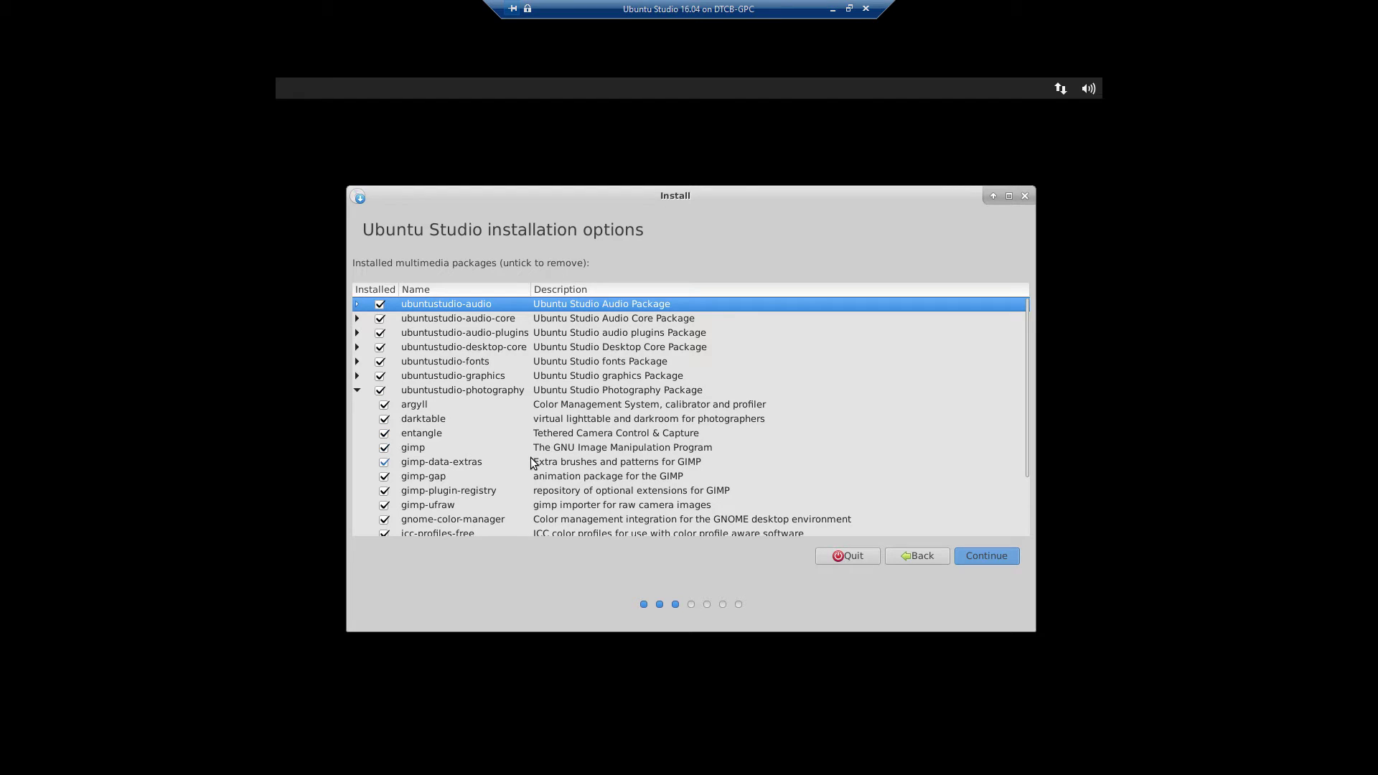
scroll(531, 457, "down", 2)
scroll(532, 458, "down", 1)
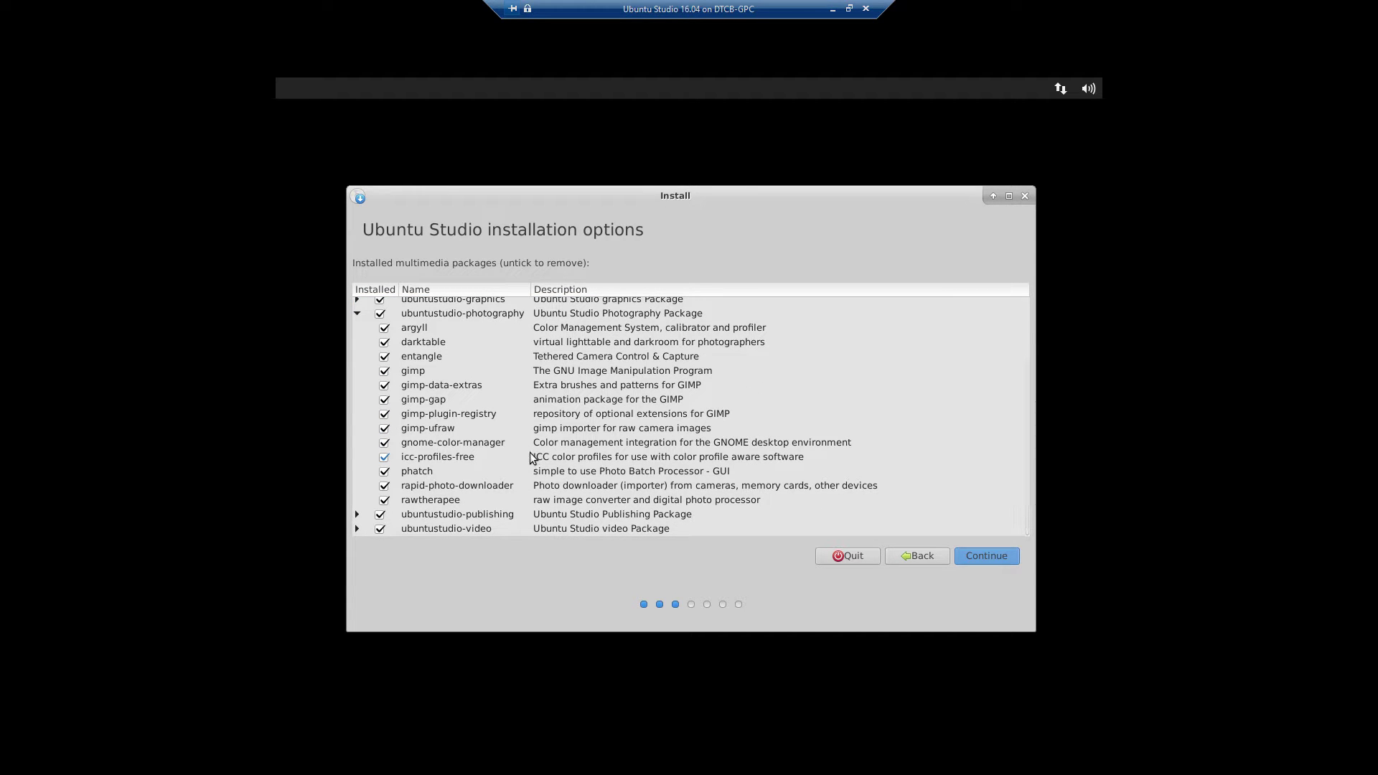
scroll(451, 355, "up", 2)
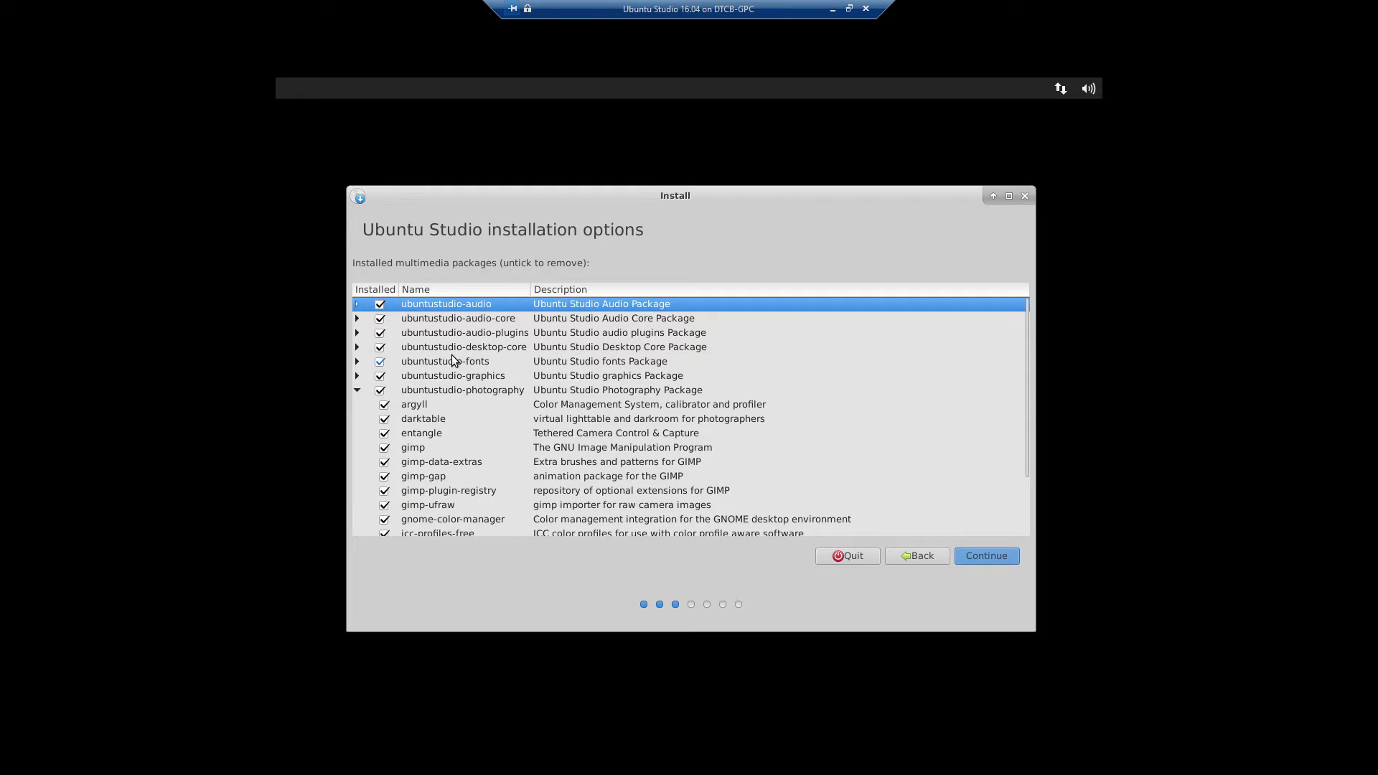
left_click(358, 390)
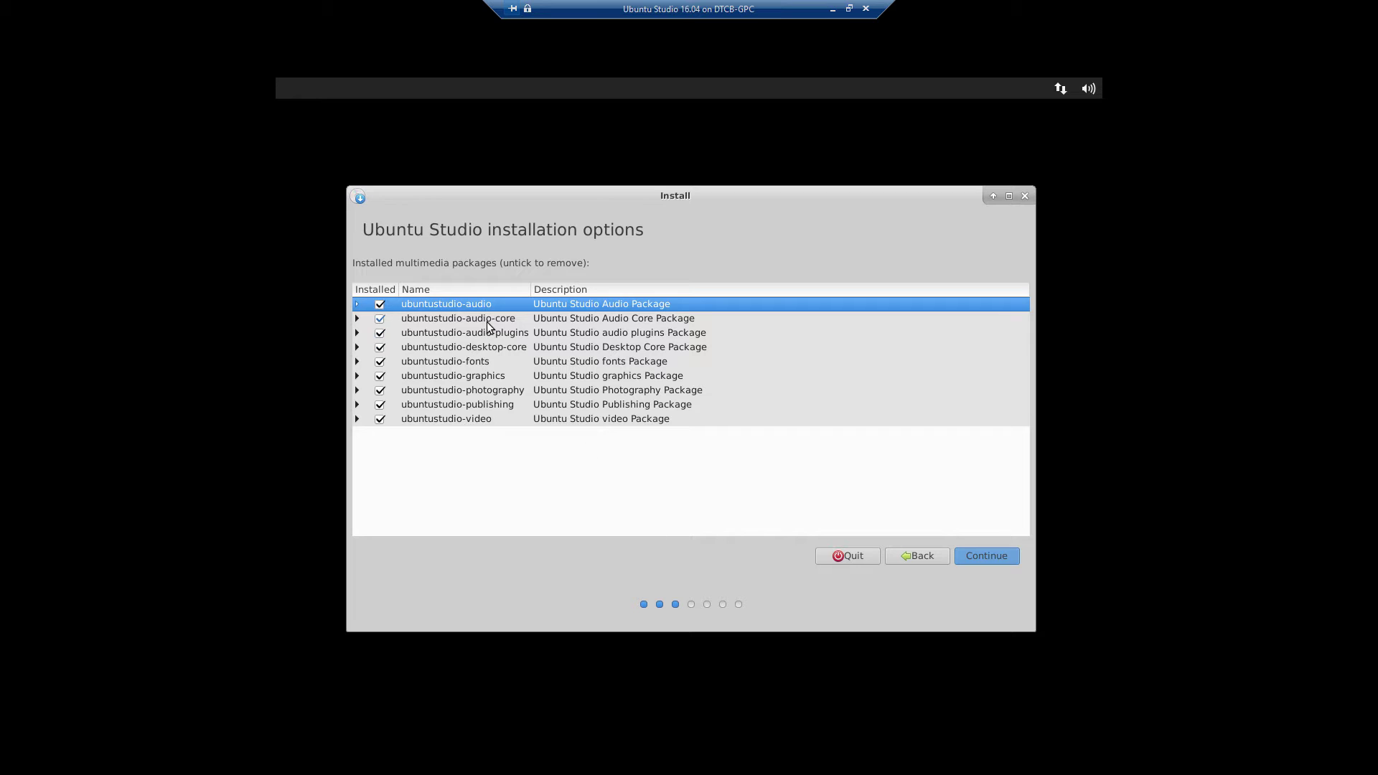
left_click(380, 305)
left_click(357, 303)
left_click(384, 318)
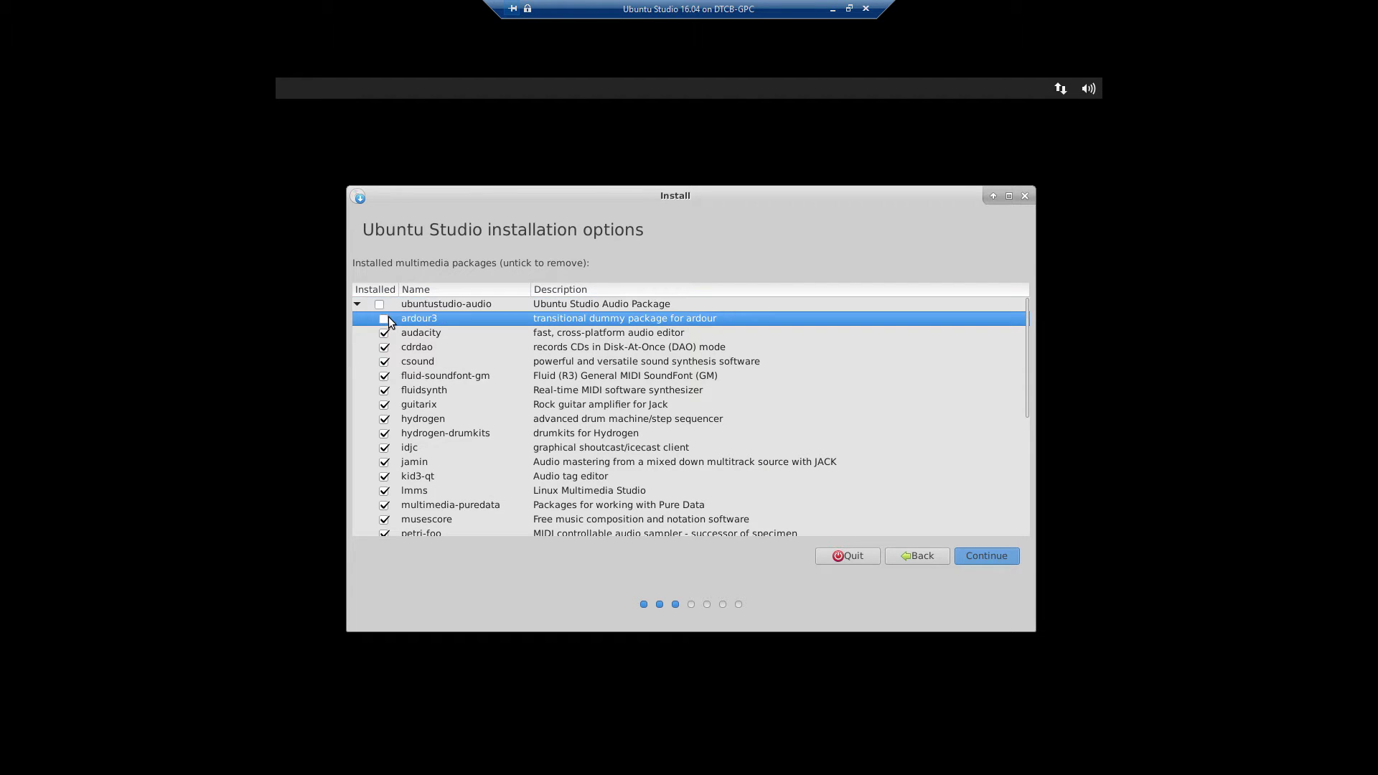
left_click(357, 304)
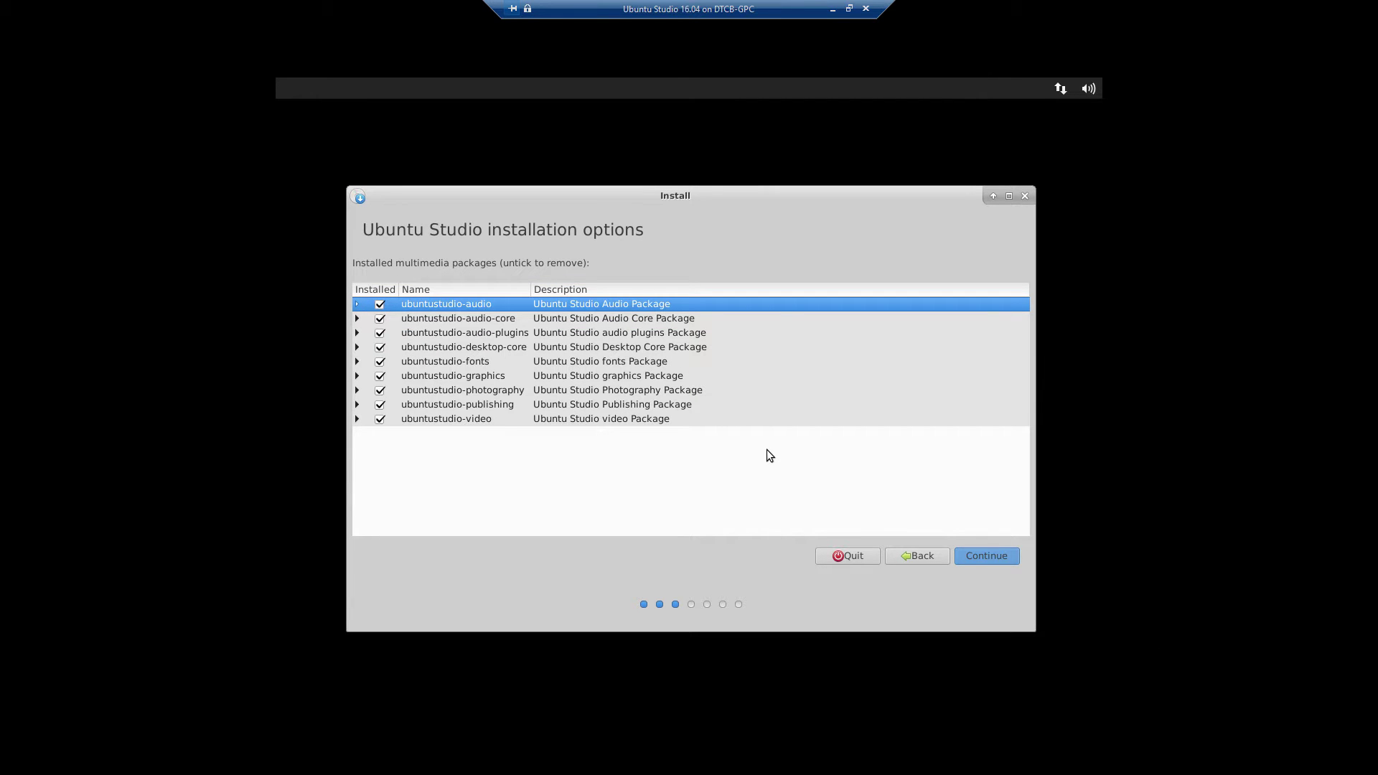
left_click(1002, 558)
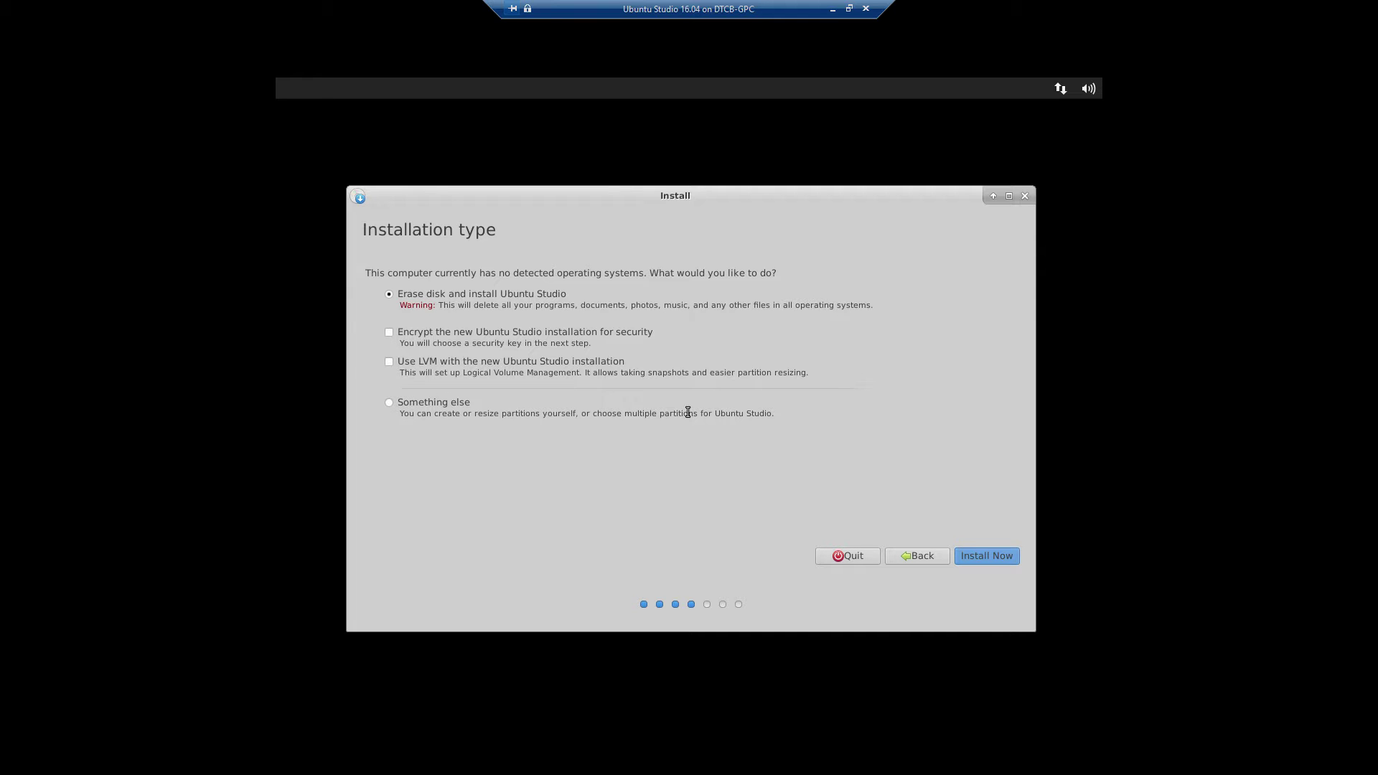
Step: Tick 'Use LVM with the new Ubuntu Studio installation' and start installing
left_click(390, 363)
left_click(1009, 560)
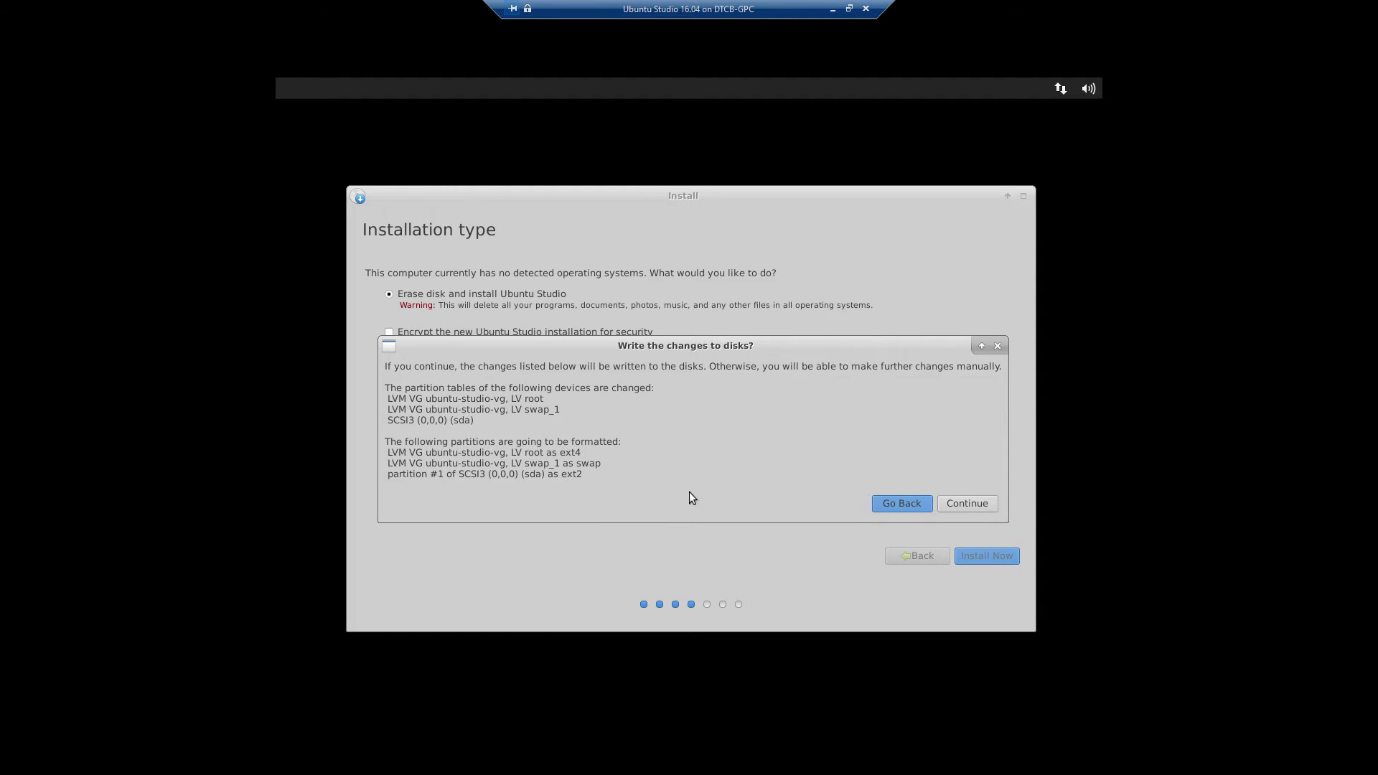
Step: Confirm writing the LVM partition changes to disk
left_click(969, 497)
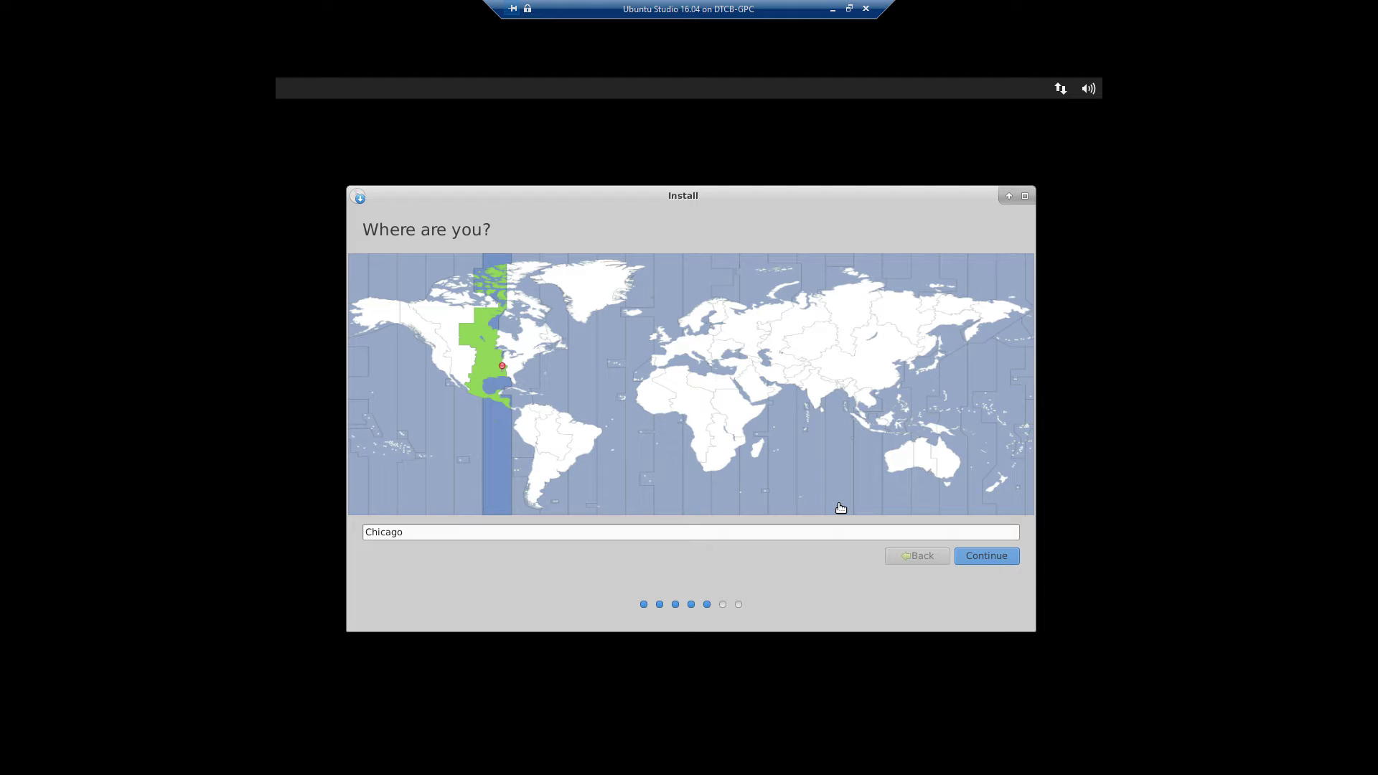
Step: Try a few zones on the world map, then set Chicago back as the location and continue
left_click(696, 393)
left_click(567, 396)
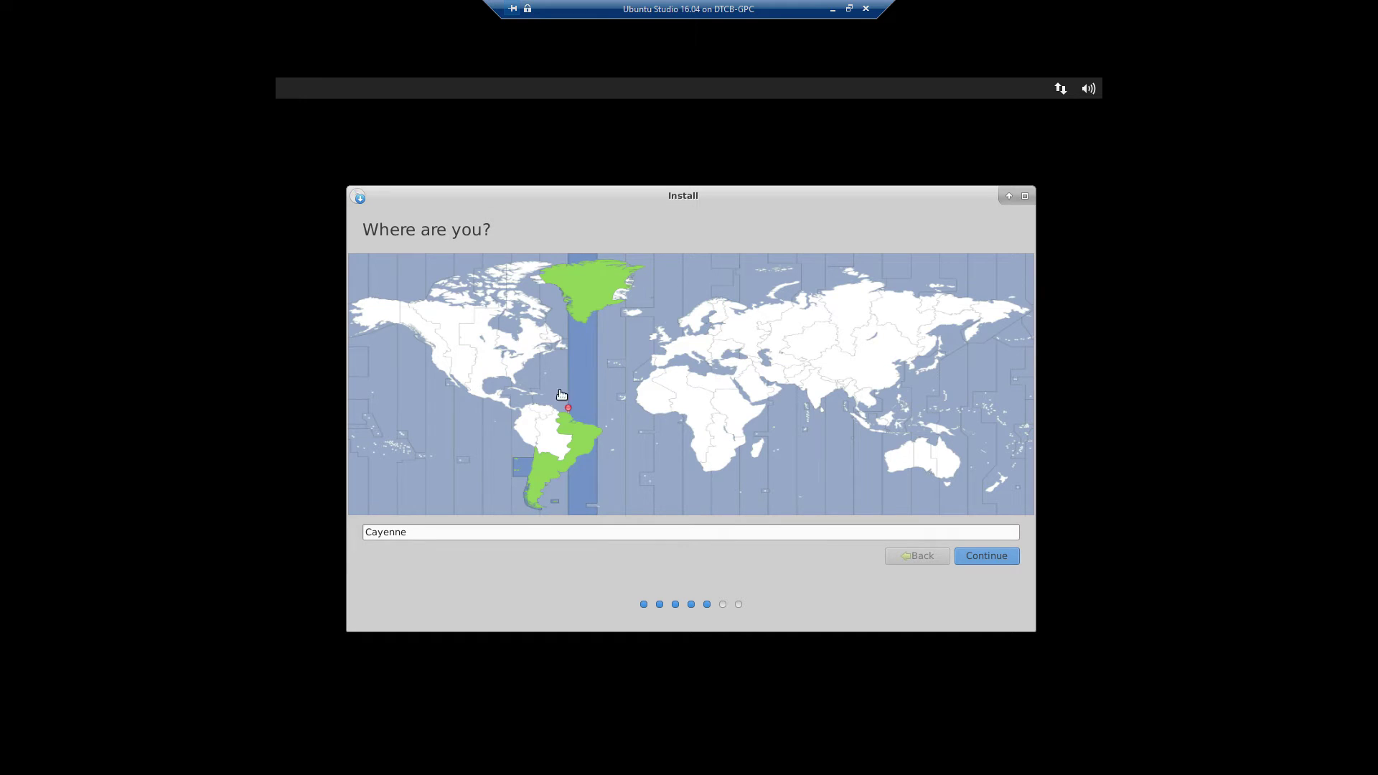
left_click(492, 365)
left_click(497, 366)
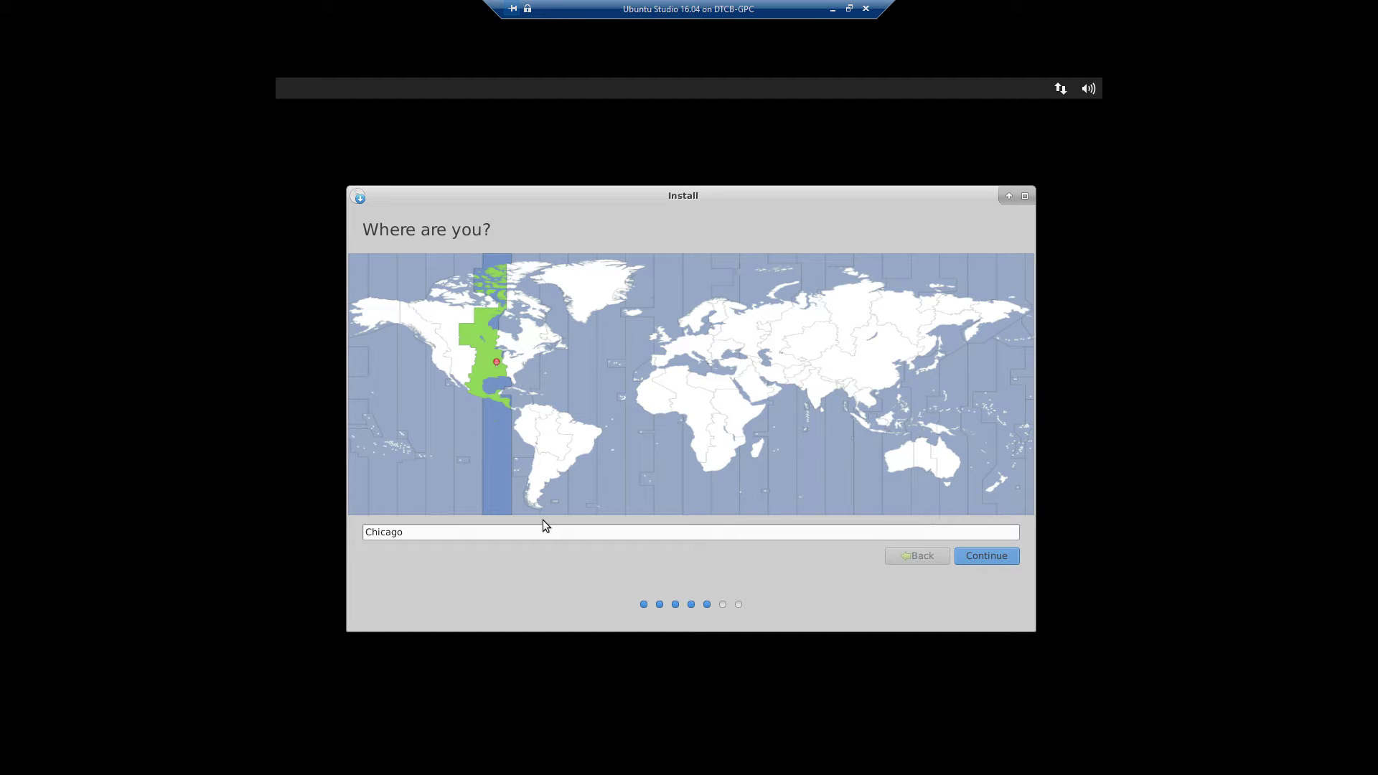
left_click(982, 560)
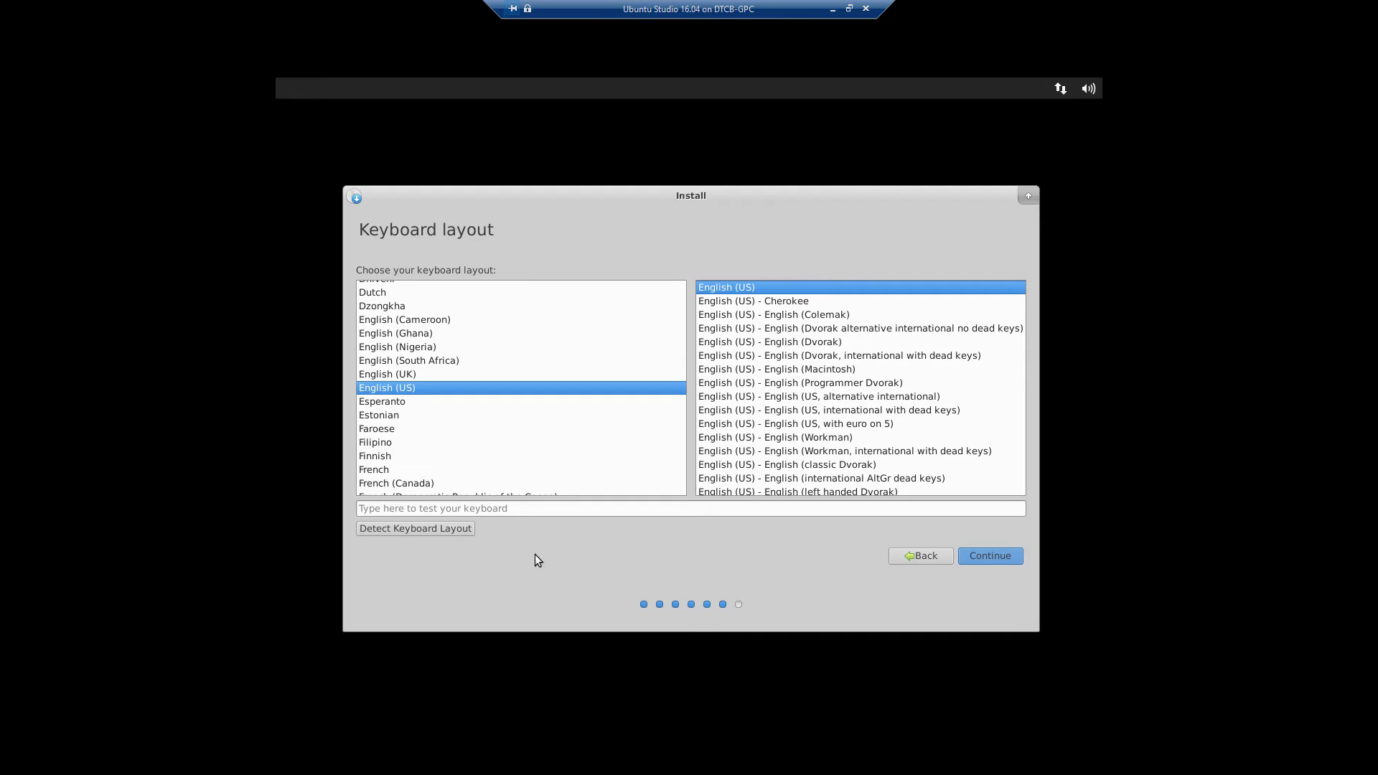
Step: Test the English (US) layout in the typing field and accept it
left_click(539, 508)
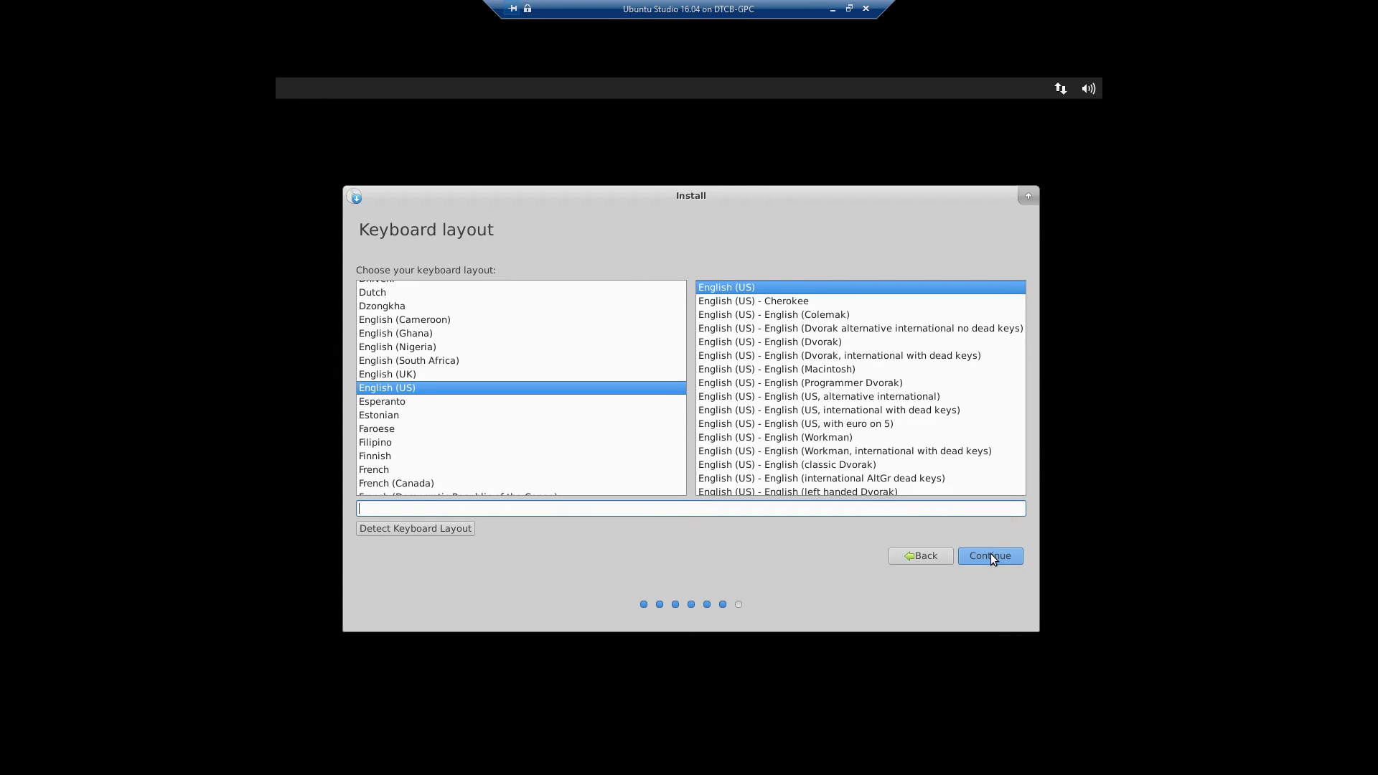
left_click(991, 556)
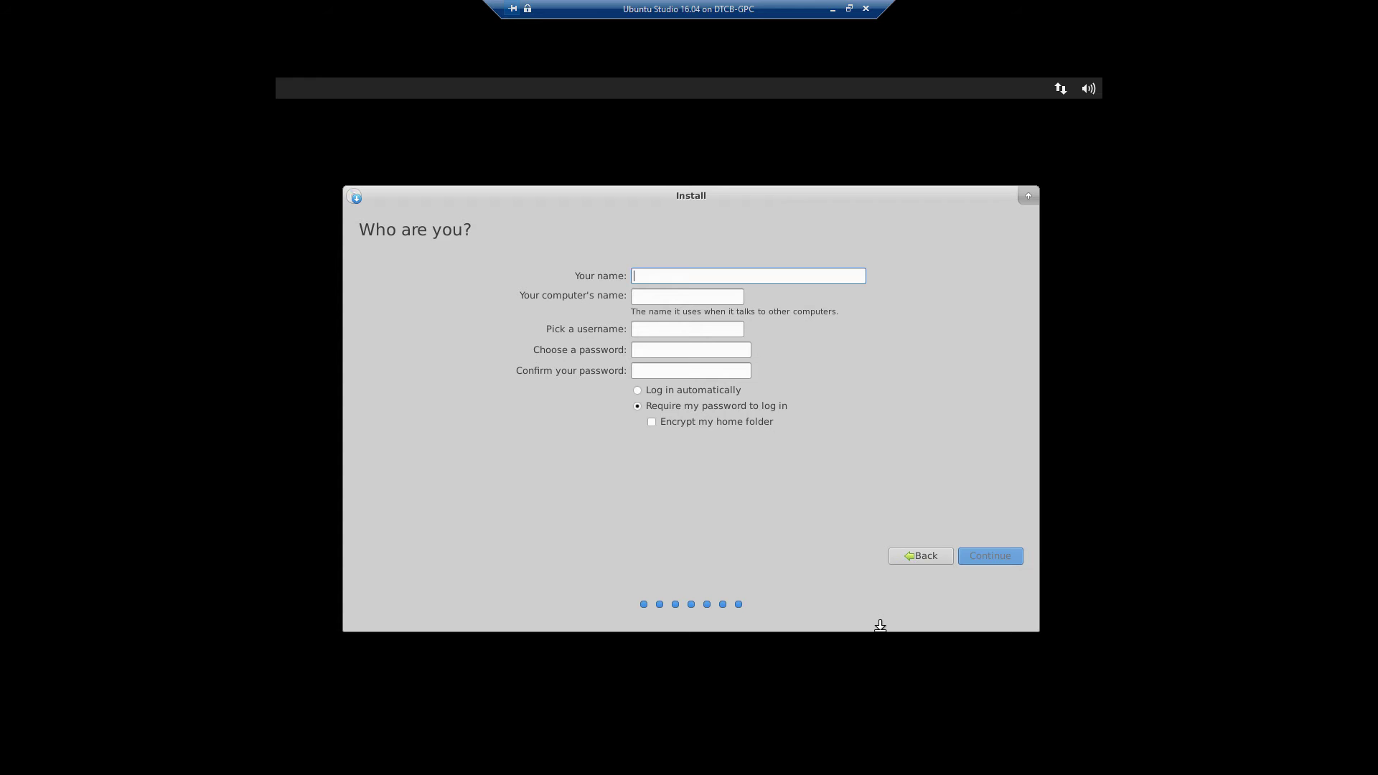
Step: Enter cblab as Your name
type("c")
type("h")
key("BackSpace")
key("BackSpace")
type("cblab")
key("Tab")
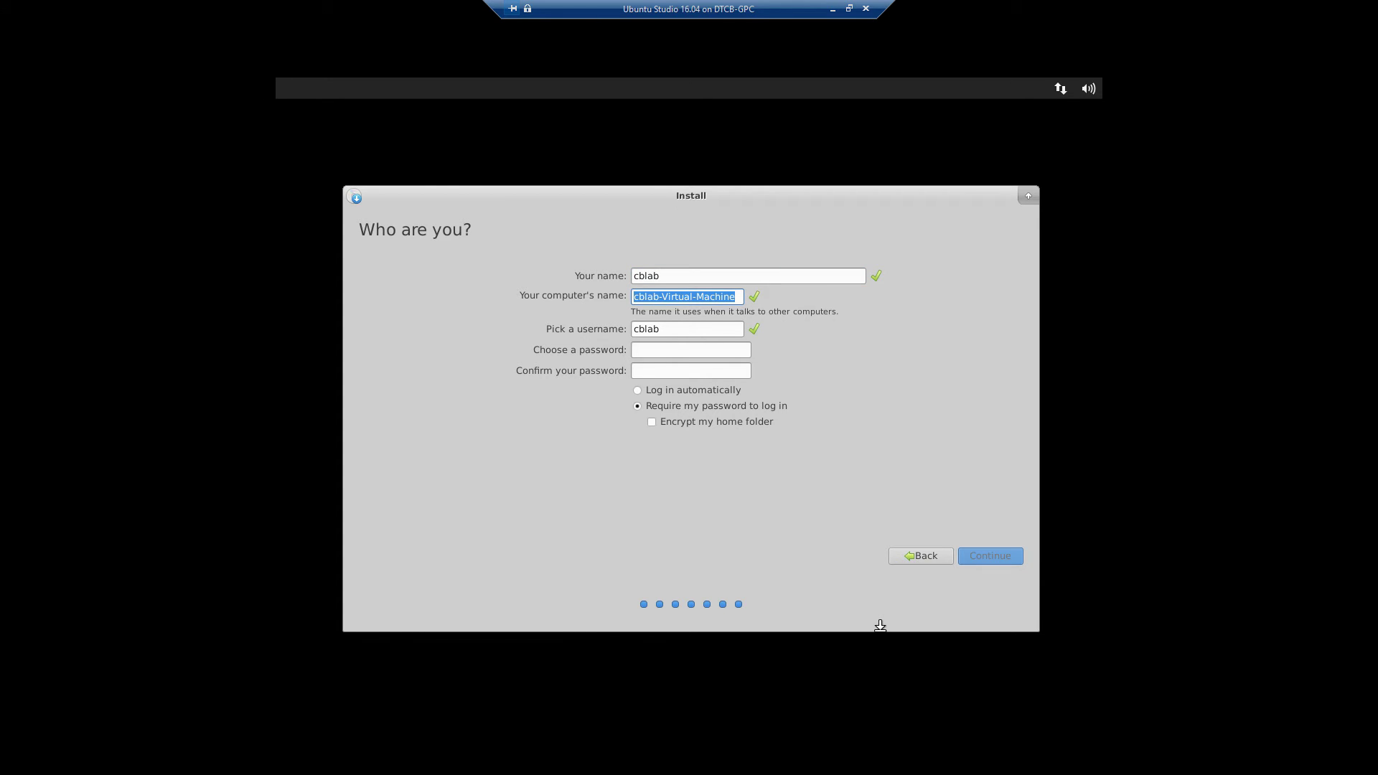
Step: Shorten the suggested computer name to cblab-vm, keeping the auto-filled username
key("End")
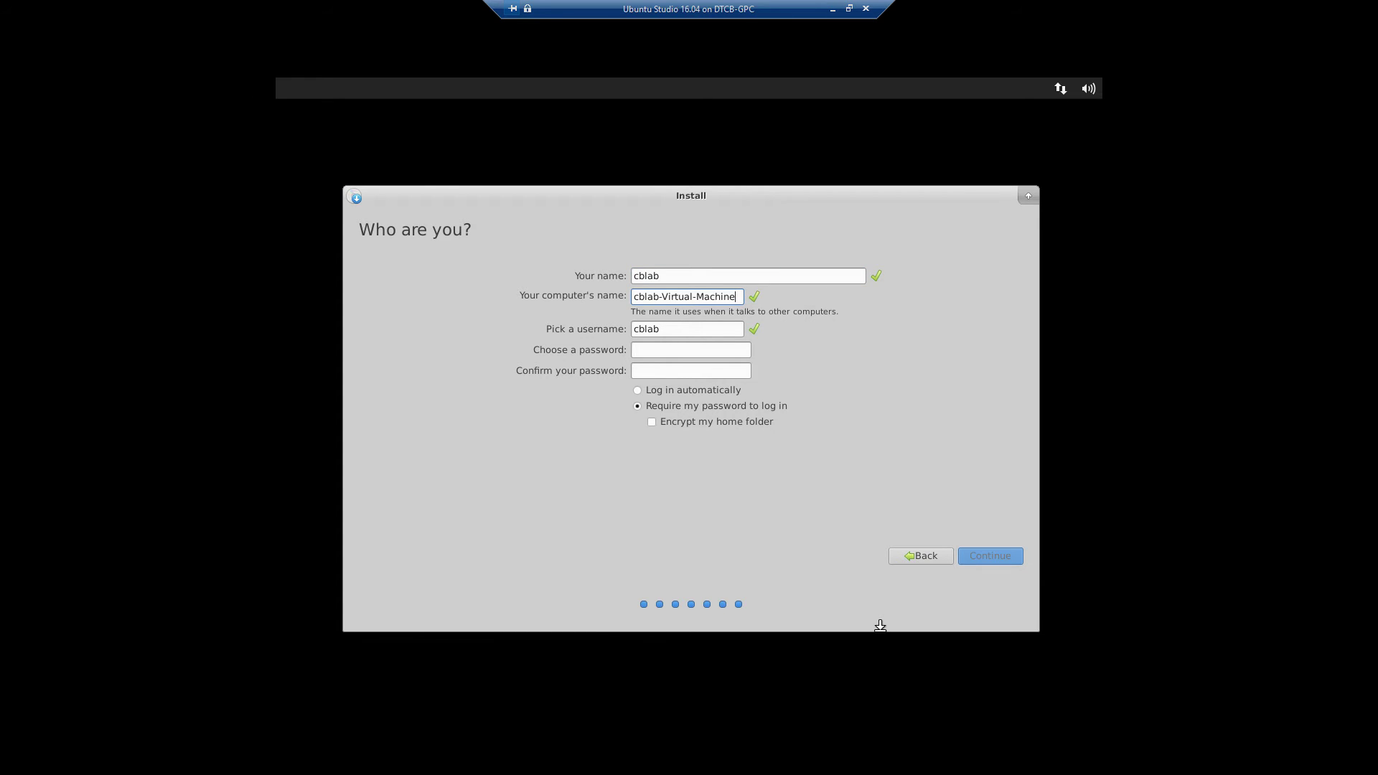
key("BackSpace")
key("BackSpace")
key("BackSpace")
key("BackSpace")
key("BackSpace")
key("BackSpace")
key("BackSpace")
key("BackSpace")
key("BackSpace")
key("BackSpace")
key("BackSpace")
key("BackSpace")
key("BackSpace")
key("BackSpace")
key("BackSpace")
type("a")
key("BackSpace")
type("vm")
key("Tab")
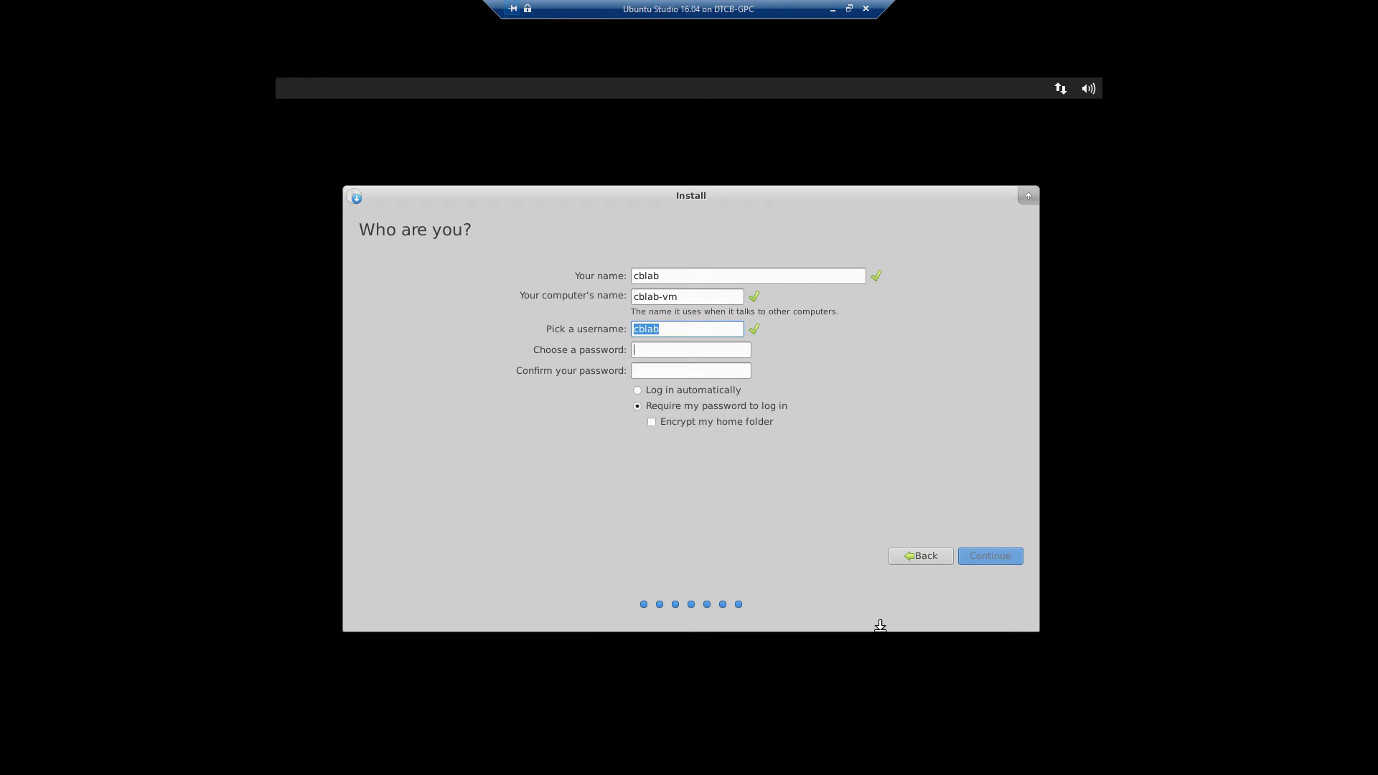
key("Tab")
left_click(713, 330)
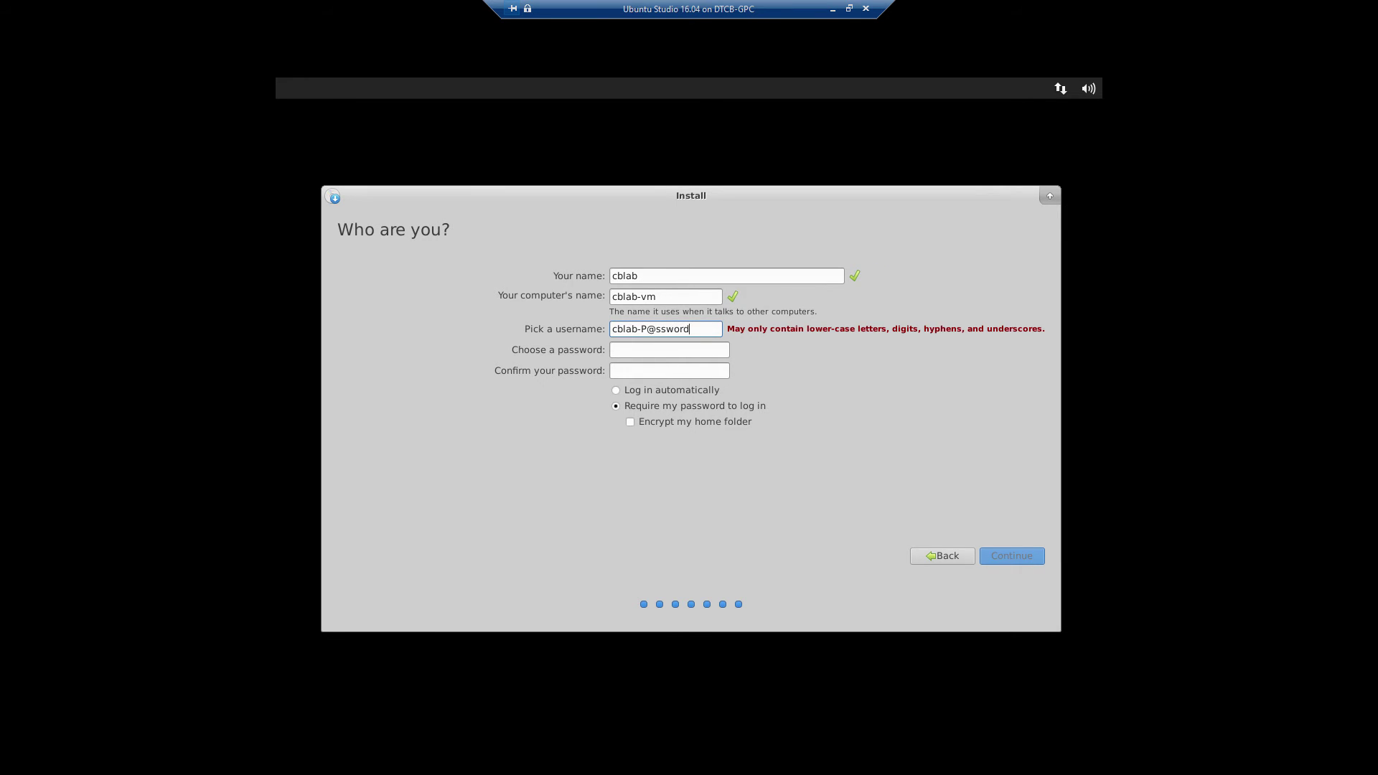
key("BackSpace")
key("BackSpace")
key("BackSpace")
key("BackSpace")
key("BackSpace")
key("BackSpace")
key("BackSpace")
key("BackSpace")
key("BackSpace")
key("BackSpace")
key("BackSpace")
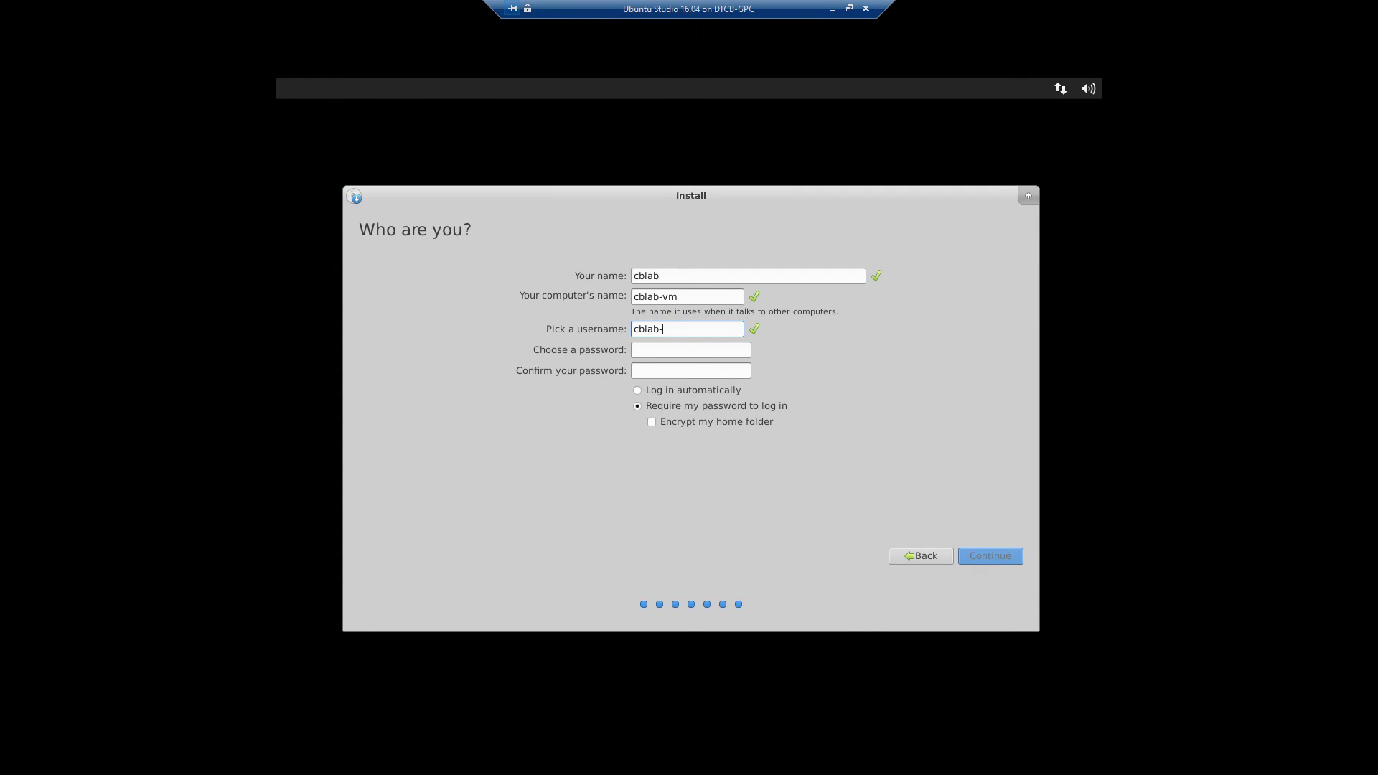
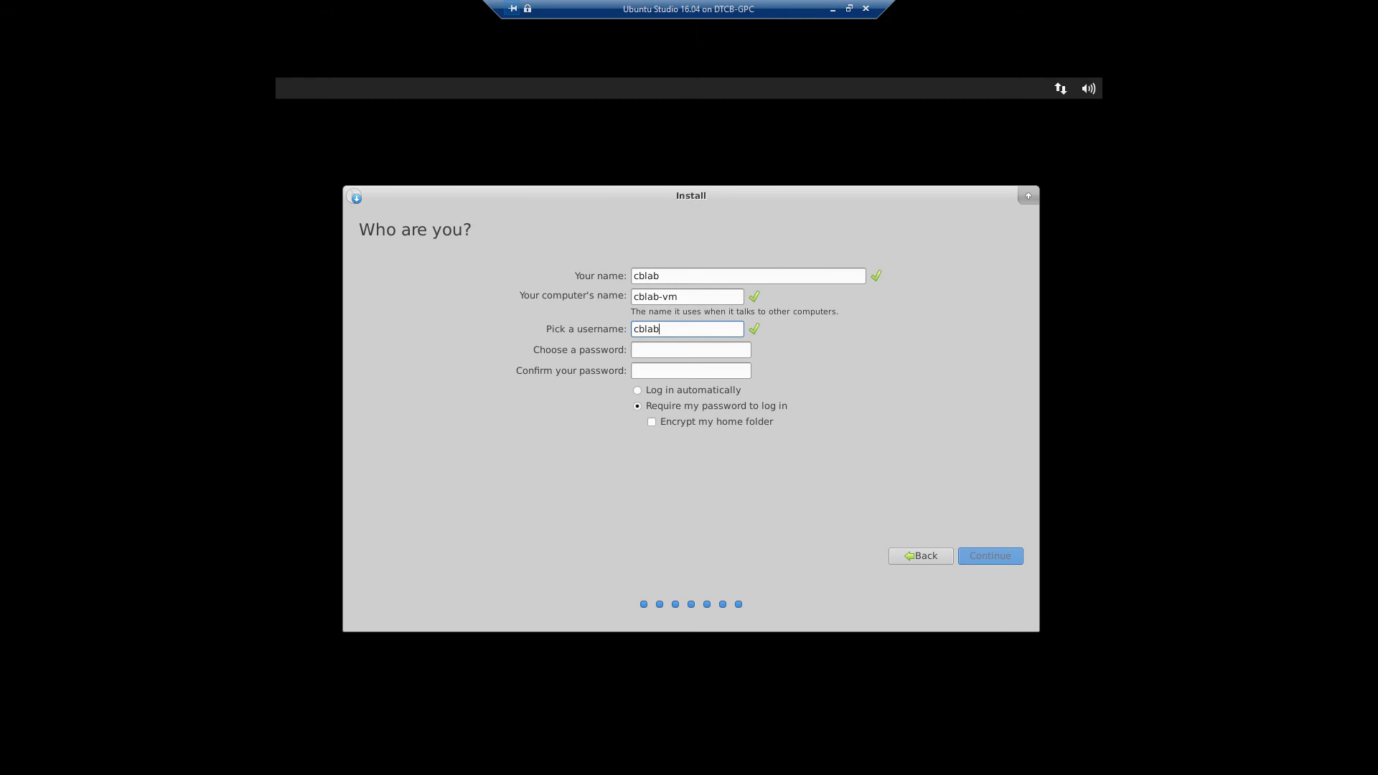
left_click(689, 356)
type("**********")
Step: Confirm the account password and submit the account details to continue installing
key("Tab")
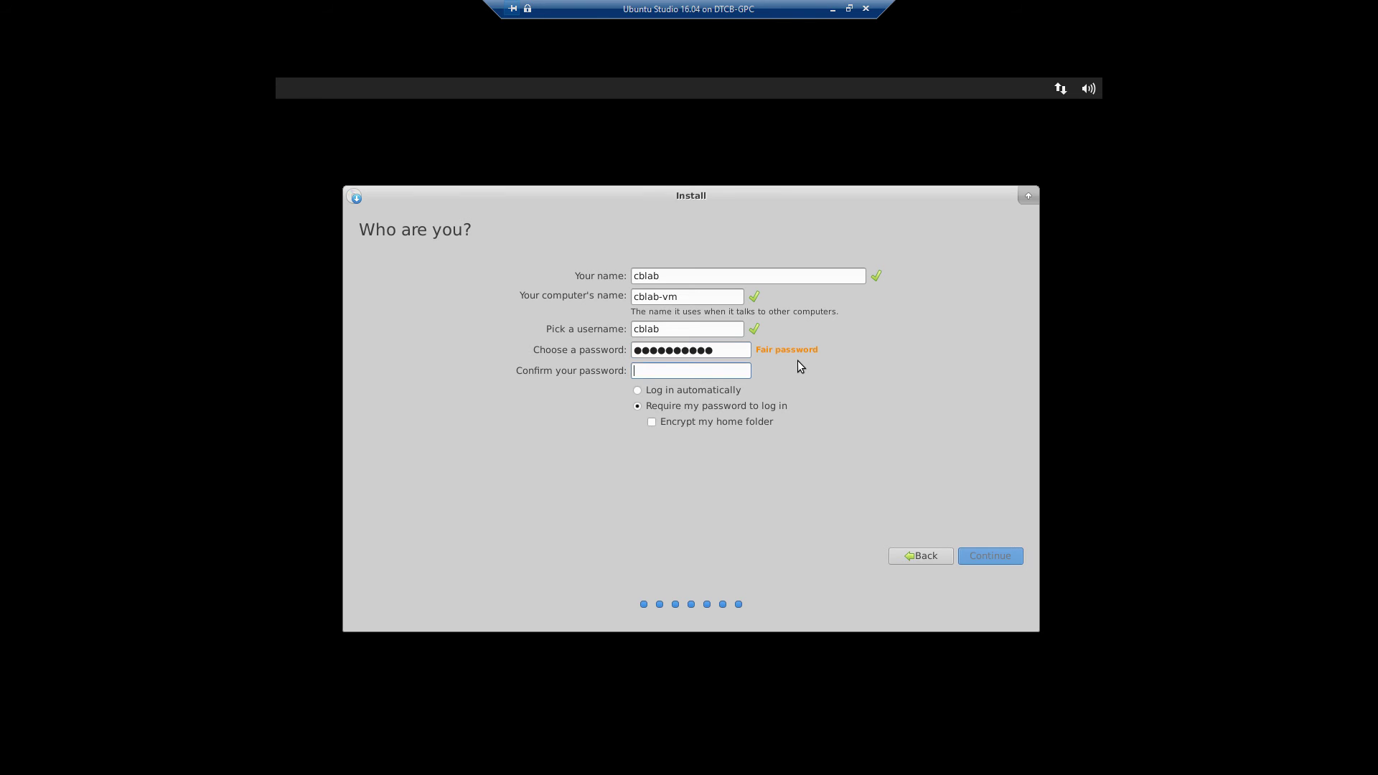
type("**********")
left_click(980, 558)
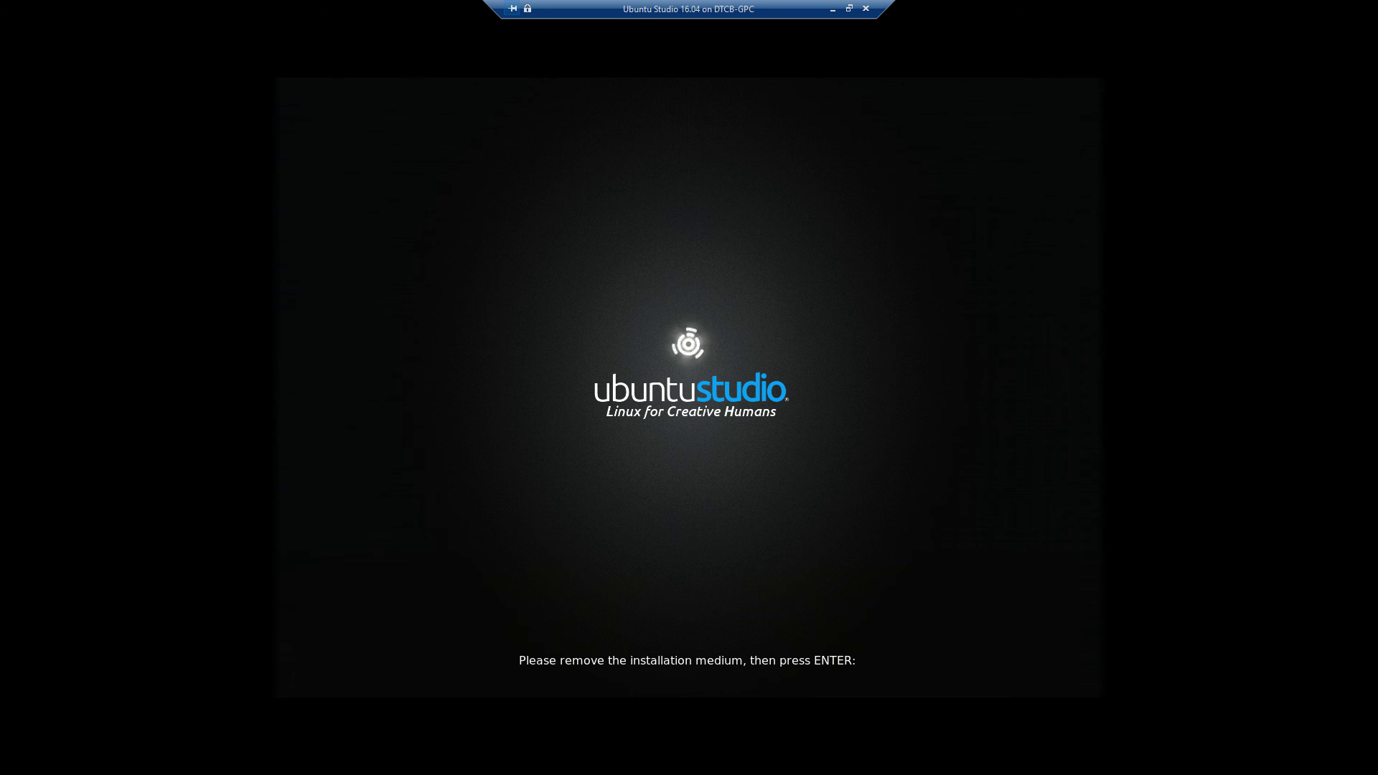
Step: Reboot into the installed system and log in with the account password
key("Return")
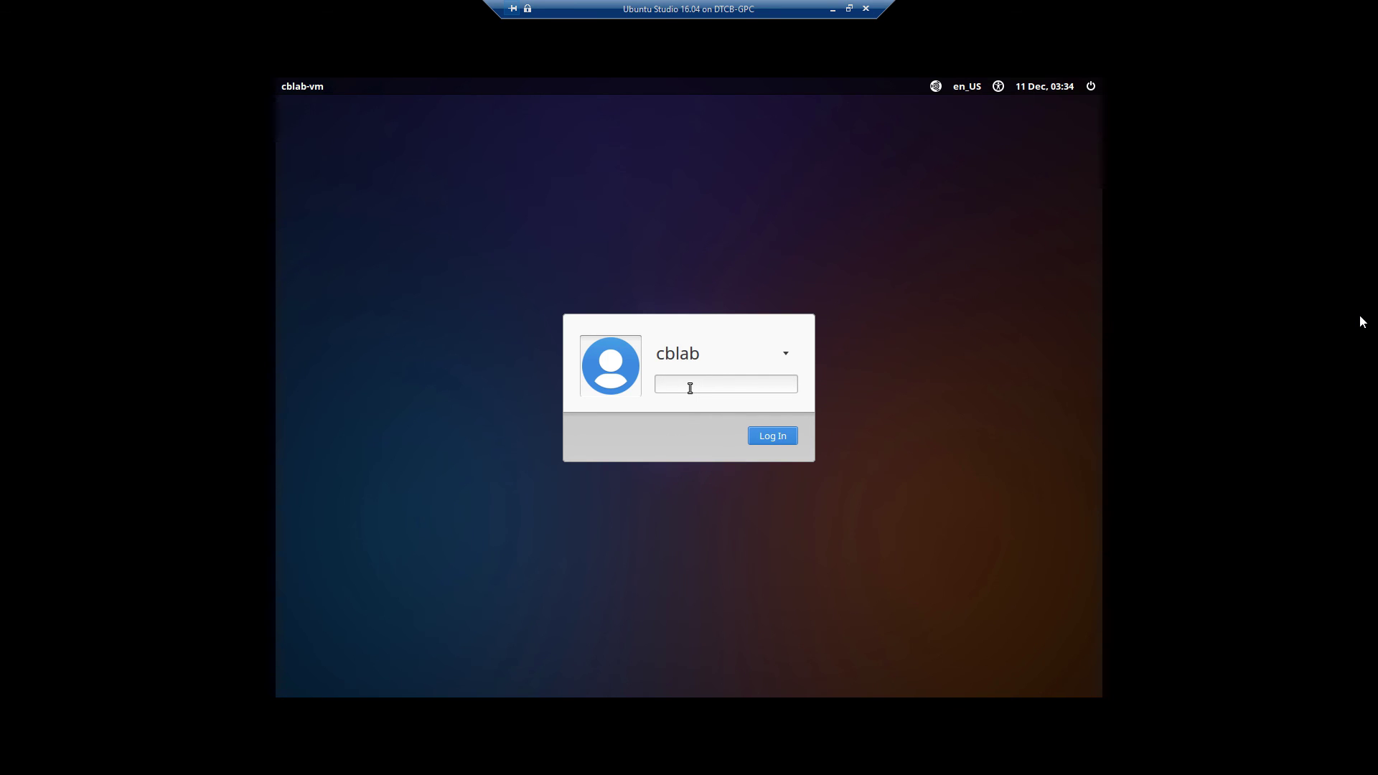
type("cblab")
key("Return")
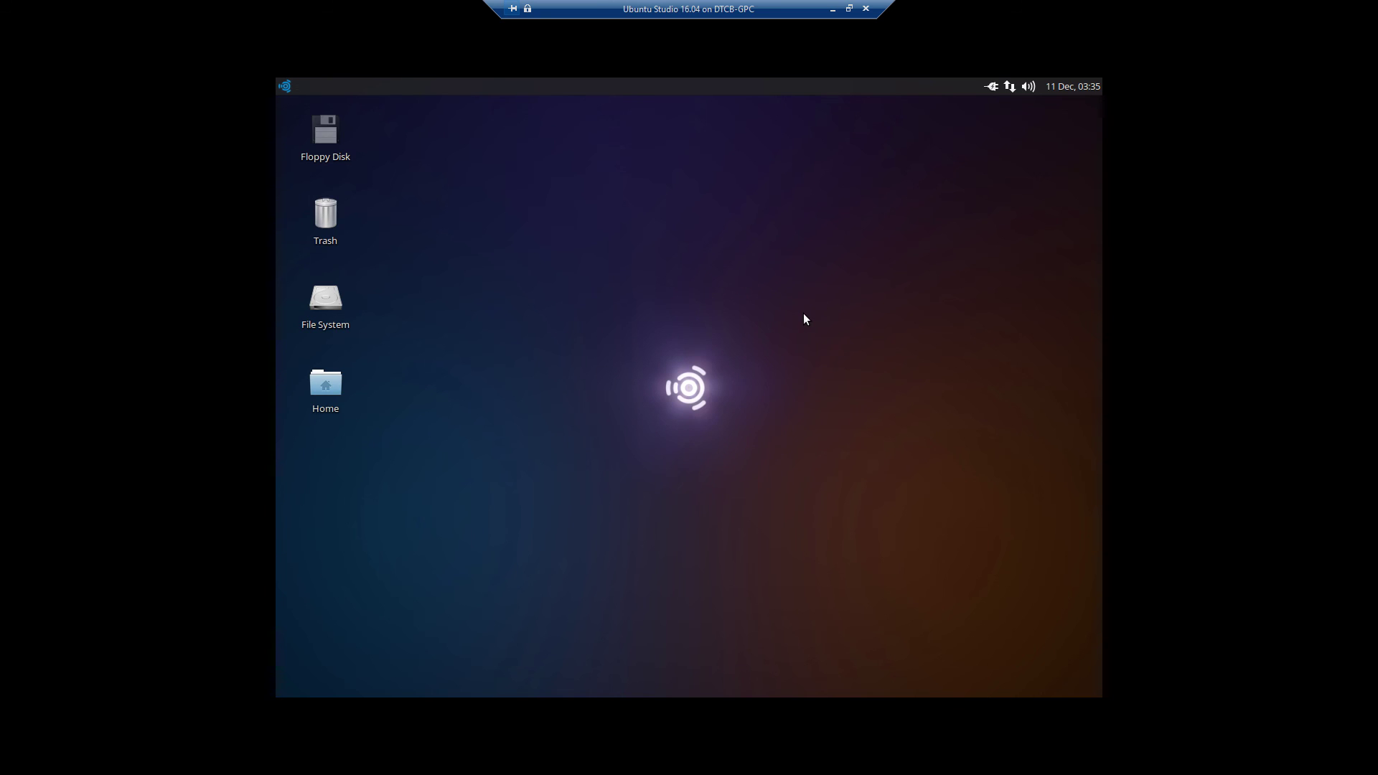